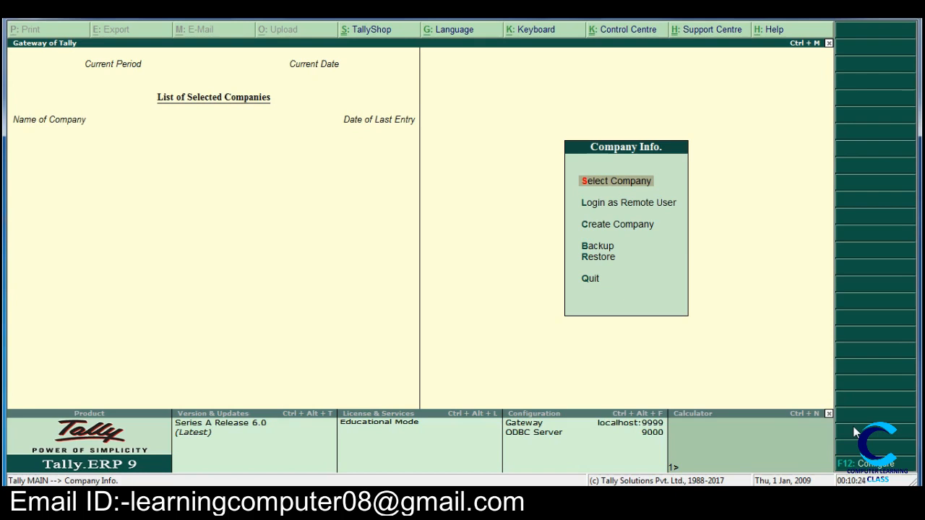
Step: Open the form for creating a new company, keeping the current Windows color scheme and suppressing its performance message
key("Down")
key("Down")
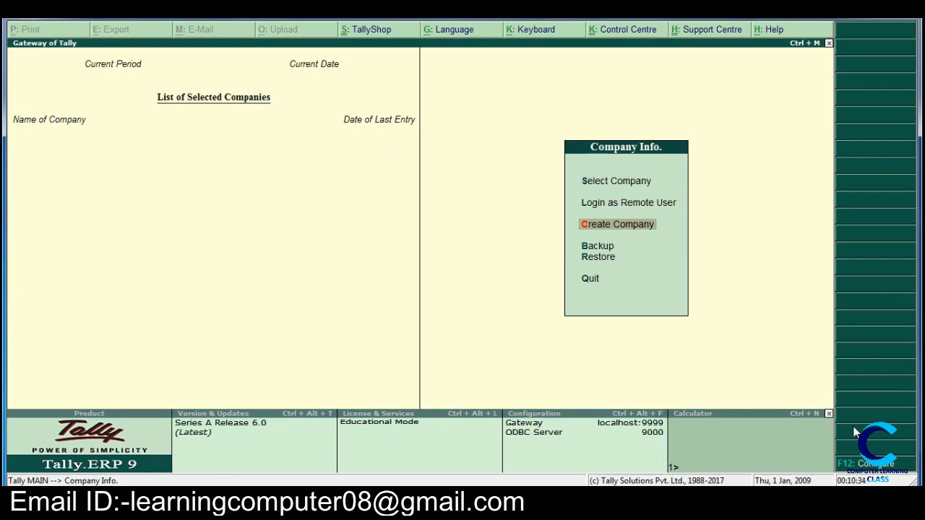
key("Up")
key("Up")
key("Down")
key("Down")
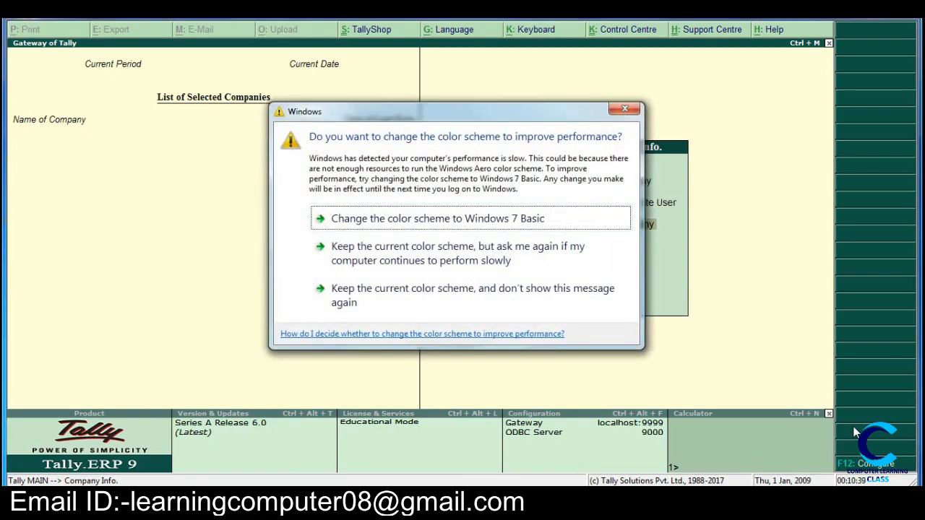
left_click(404, 299)
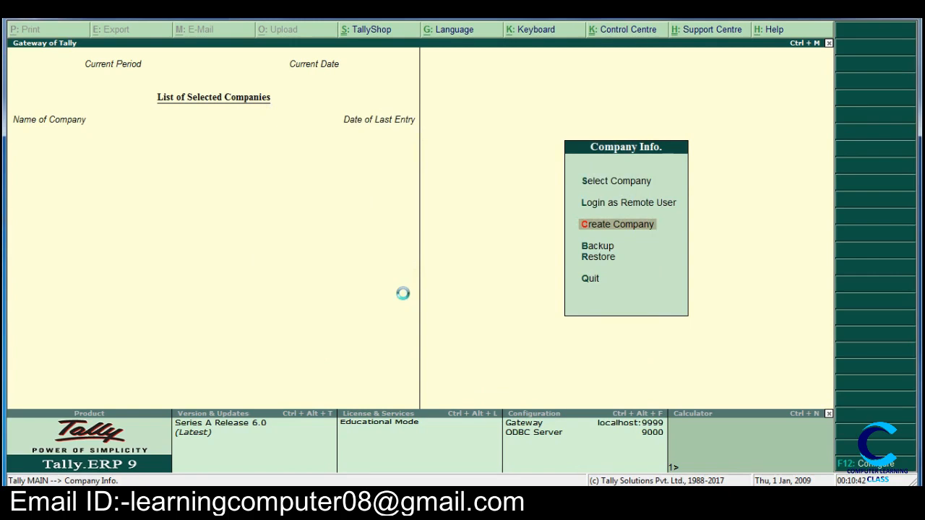
key("Return")
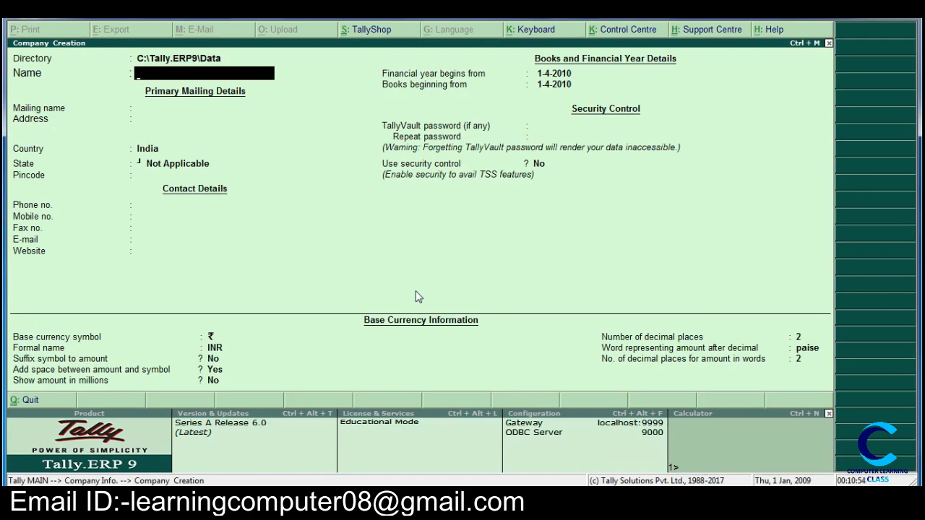
Step: Name the new company CLC&PVT.LTD.CO and use the same text as its mailing name
type("CLC&PVT.LTD.C")
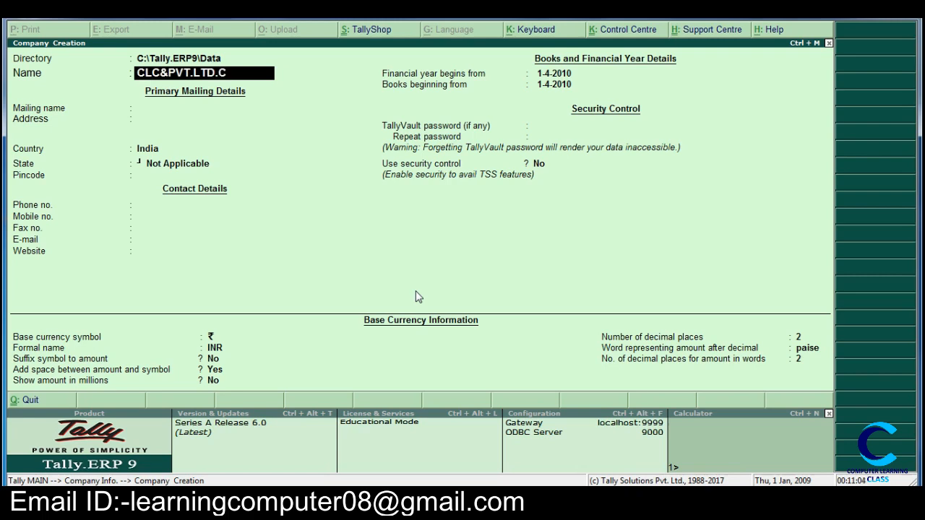
type("O")
key("Return")
key("Return")
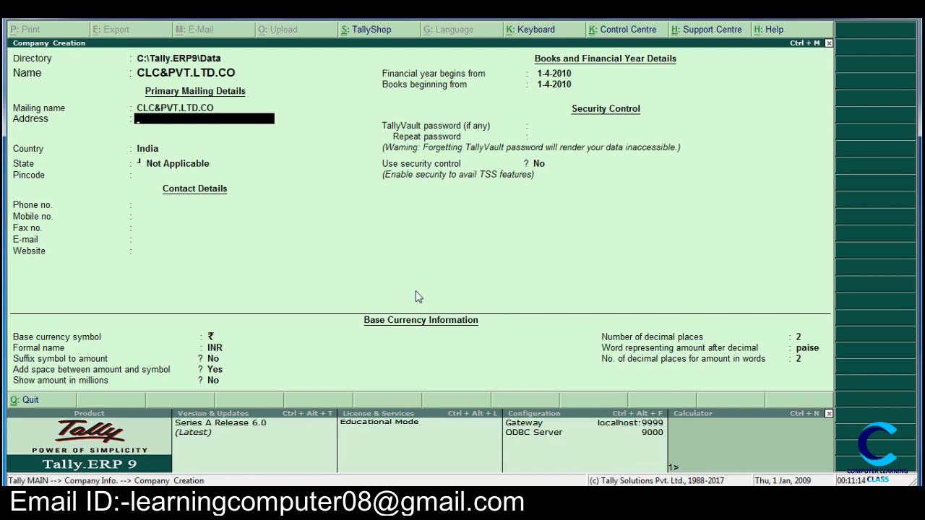
Step: Enter the company's street address in the primary mailing details
type("PATEL NAGAR")
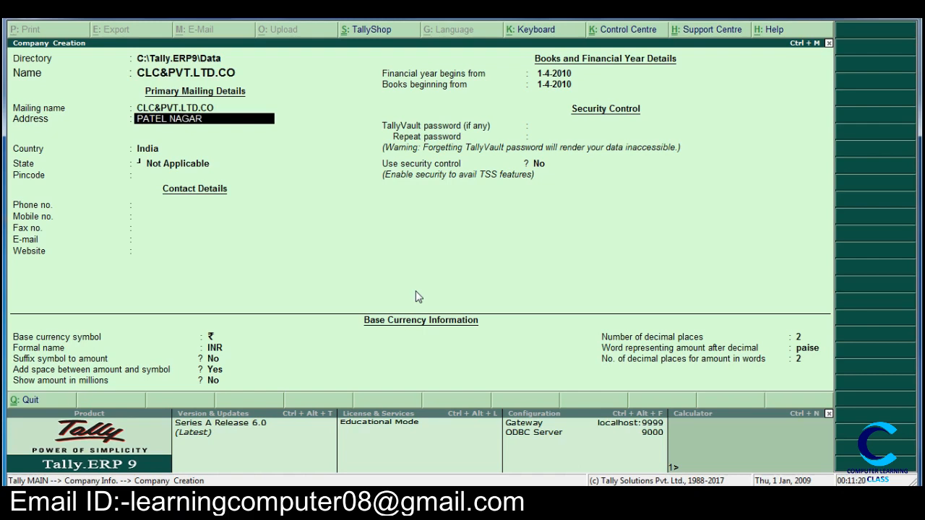
key("Return")
key("Return")
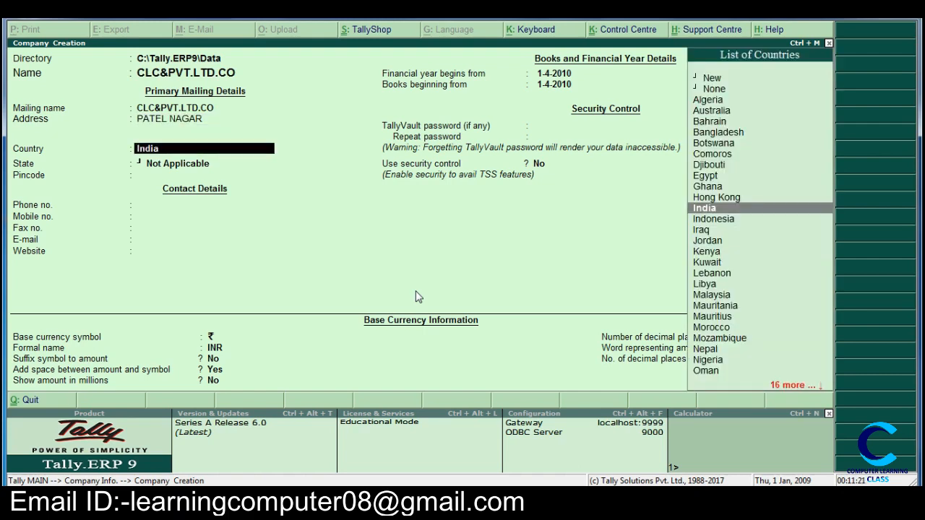
Step: Set the company's country to India and its state to Delhi
type("D")
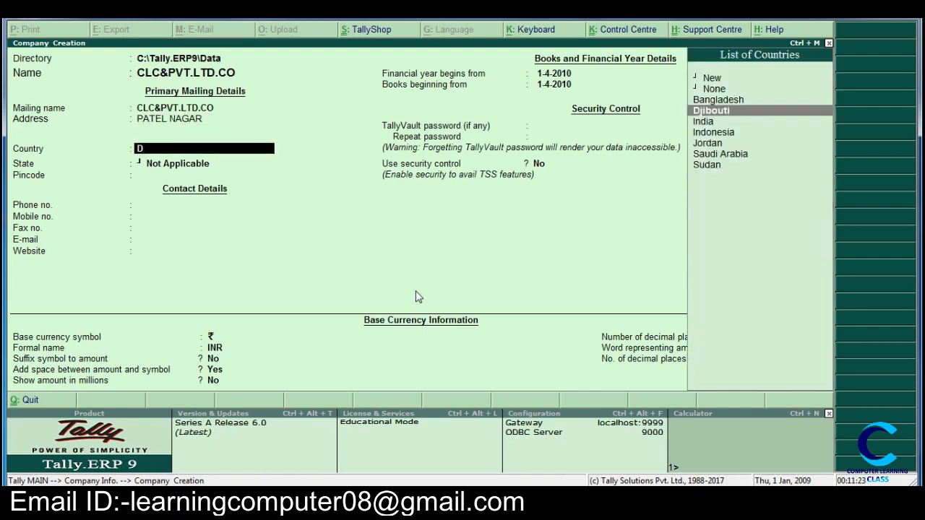
key("BackSpace")
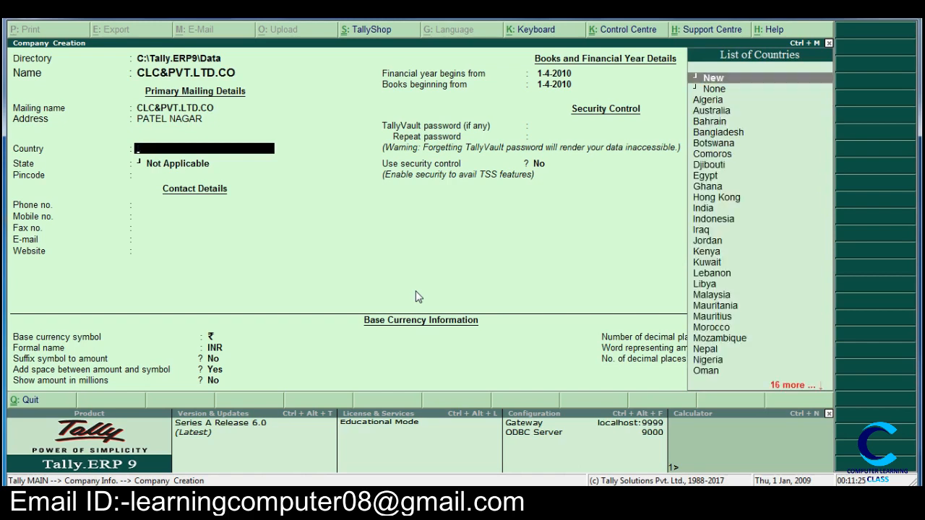
type("d")
key("BackSpace")
type("i")
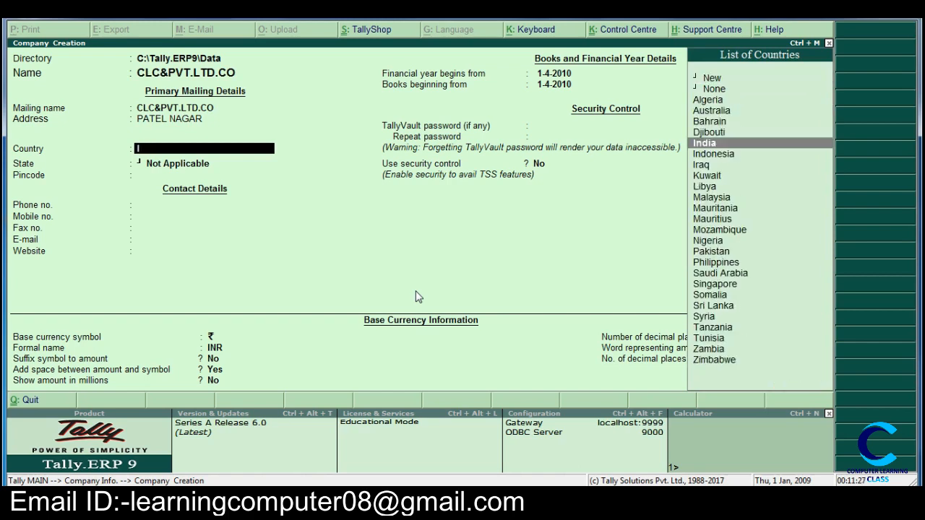
key("Return")
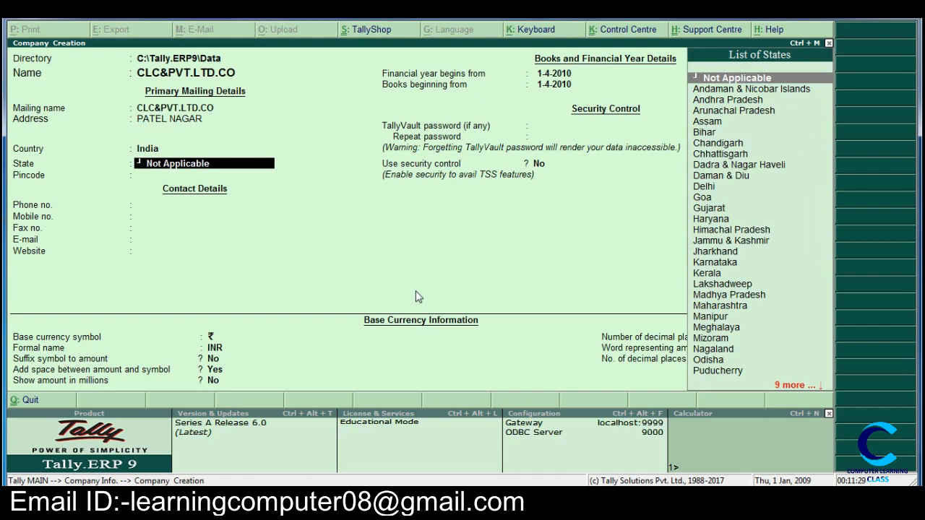
type("d")
key("Down")
key("Down")
key("Return")
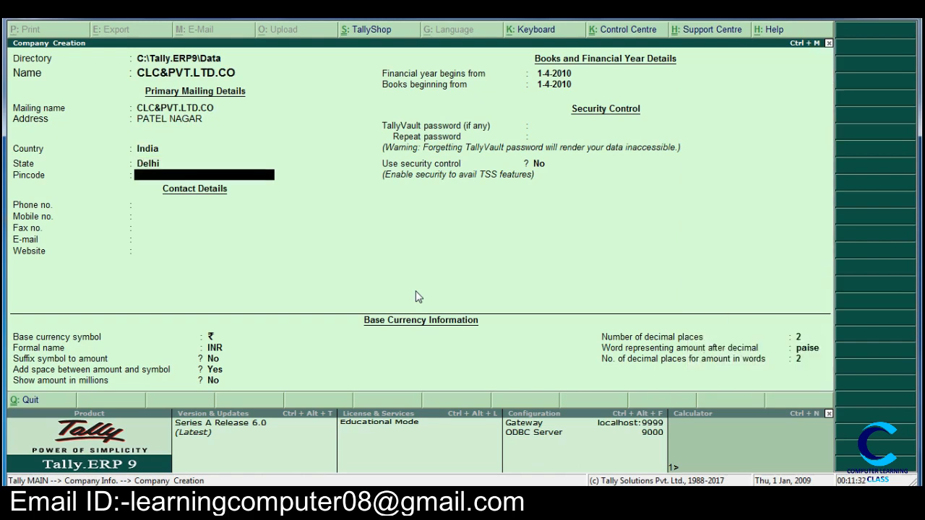
Step: Enter the company's postal pincode and its phone, mobile and fax numbers
type("110008")
key("Return")
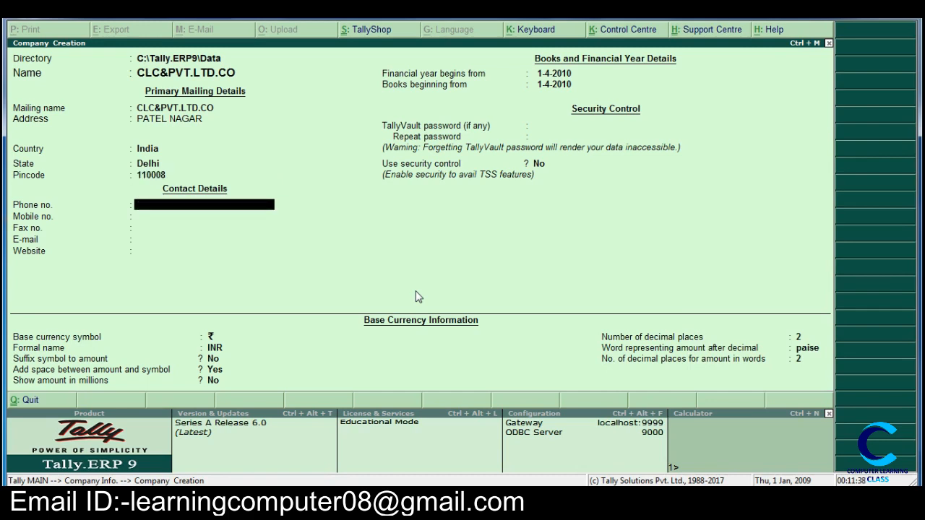
key("Return")
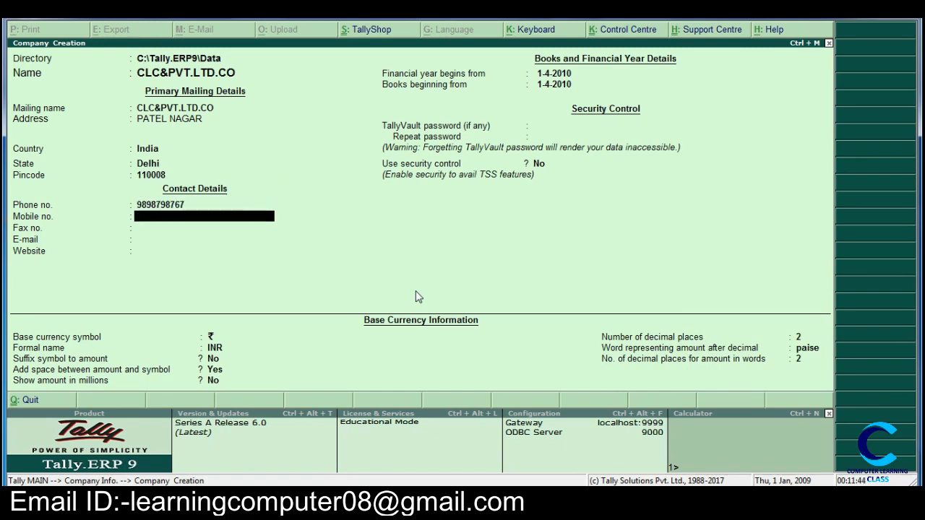
key("Return")
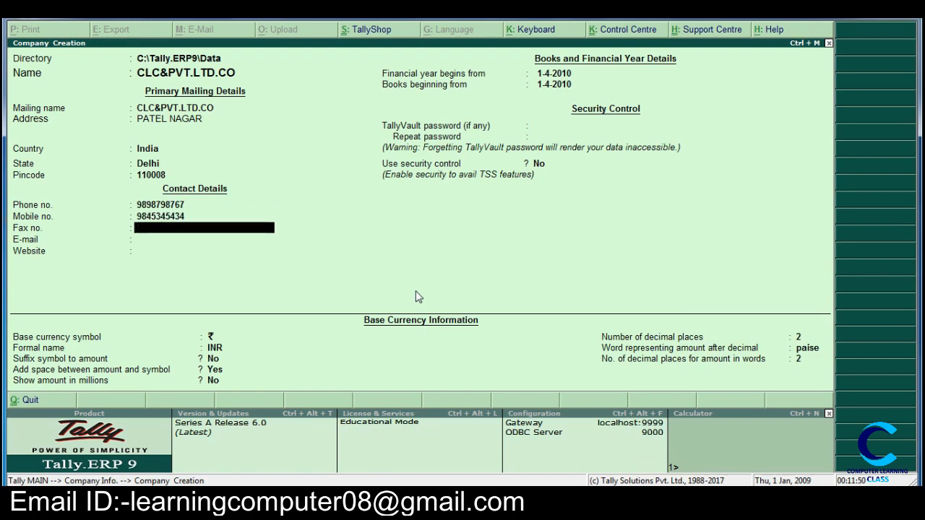
key("Return")
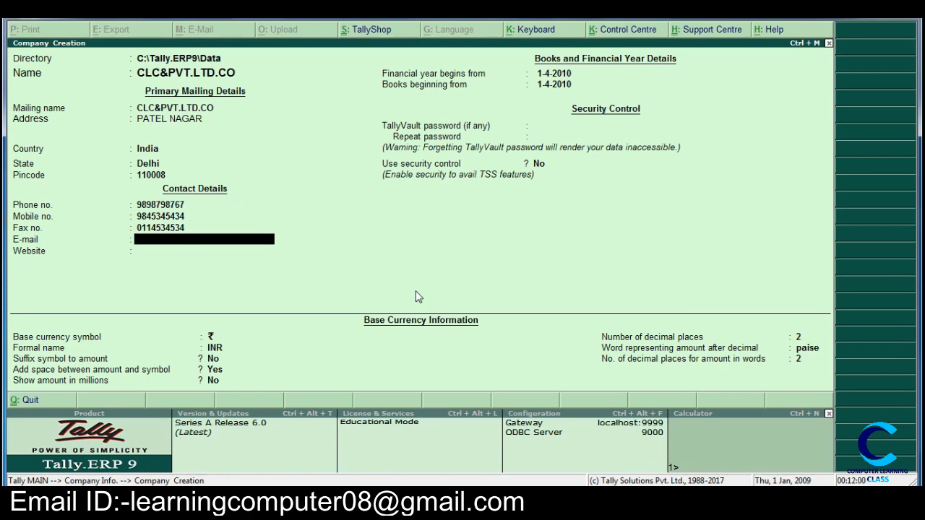
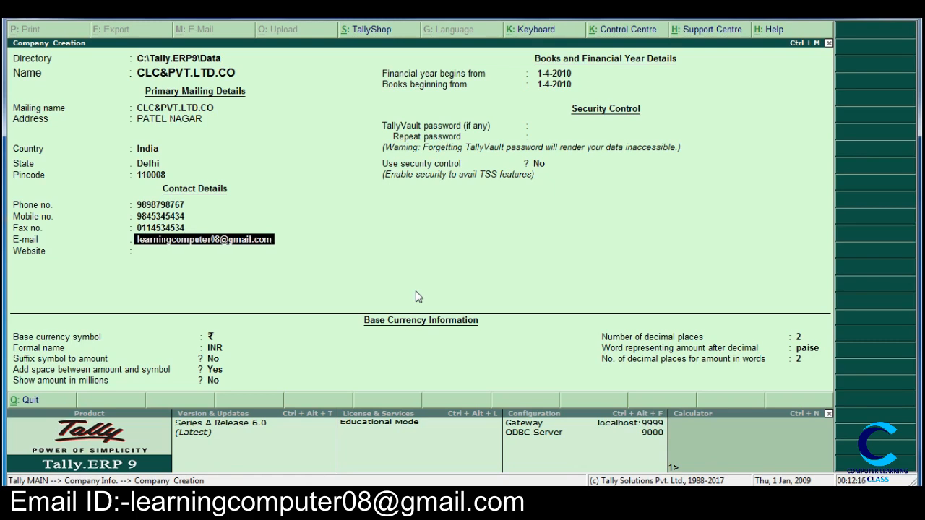
Step: Fill in the company's e-mail address in the contact details
key("Return")
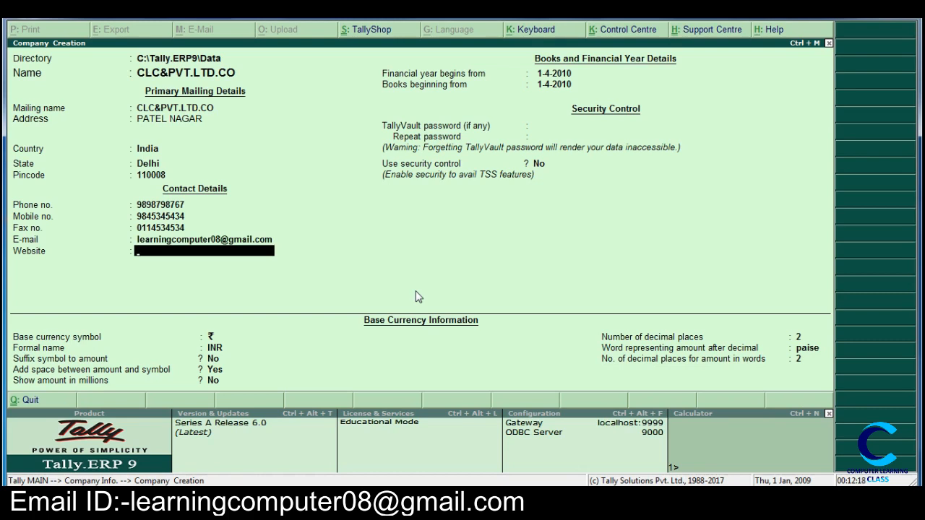
type("w")
type("ww")
type(".clc")
type("@gm")
key("BackSpace")
key("BackSpace")
key("BackSpace")
type(".co.in")
key("Return")
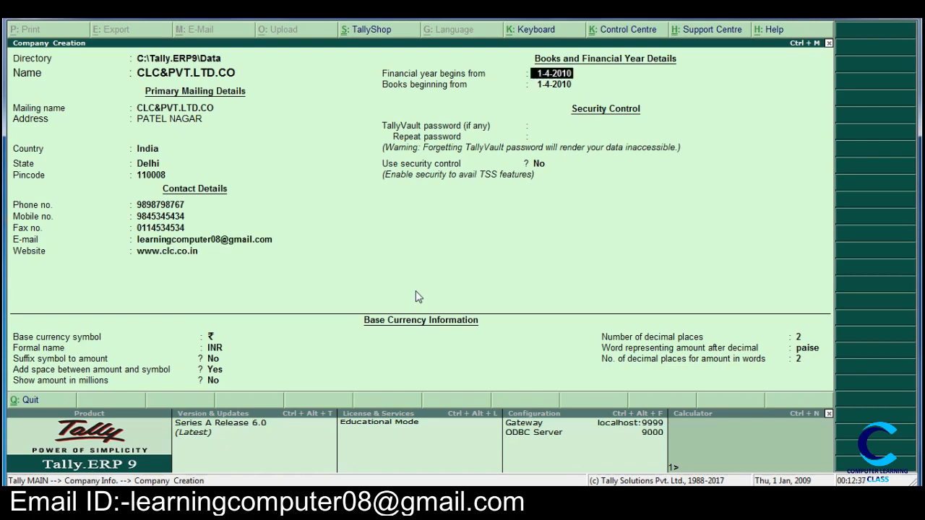
Step: Set the financial year and the books to begin from 1-4-2021, leaving the TallyVault password empty
key("BackSpace")
type("21")
key("BackSpace")
key("BackSpace")
key("BackSpace")
type("21")
key("Return")
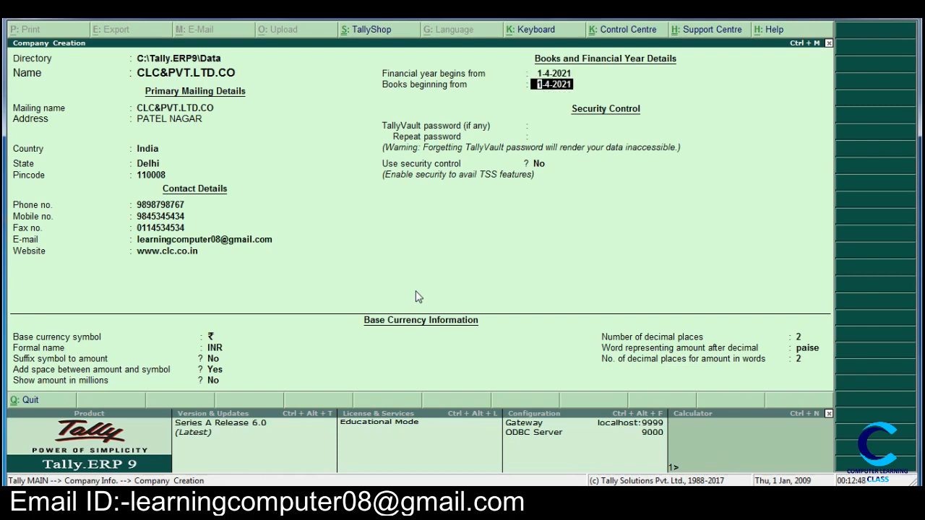
key("Return")
Step: Keep security control off, accept the default base currency information and create the company
key("Return")
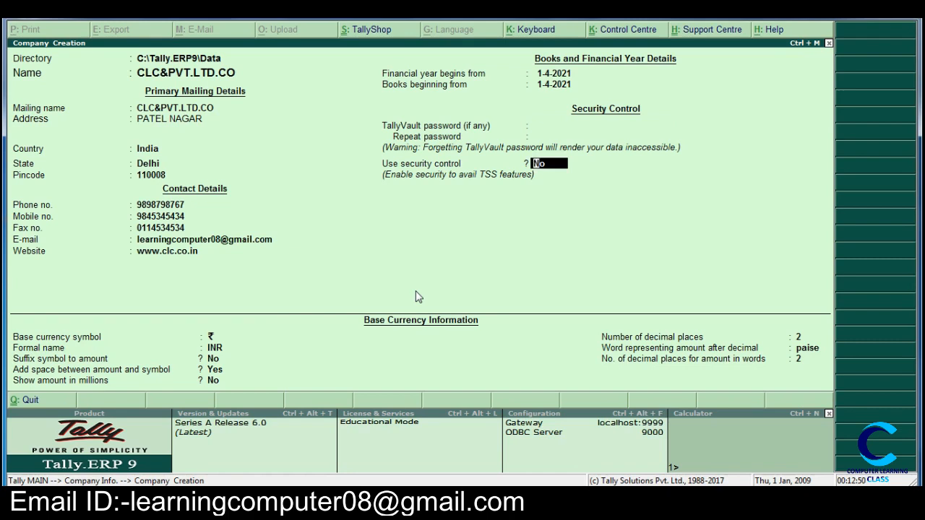
key("Return")
key("Return")
key("Return")
key("Return")
key("Return")
key("Return")
key("Return")
key("Return")
key("Return")
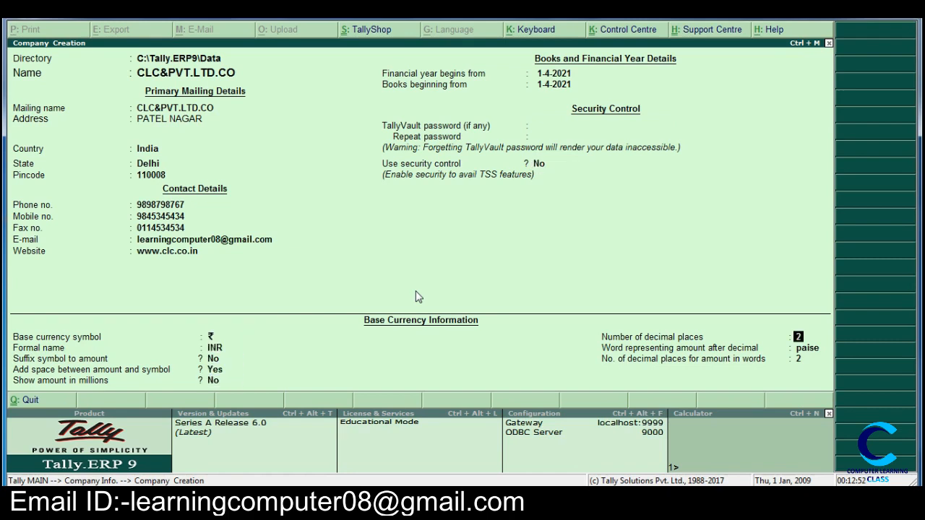
key("Return")
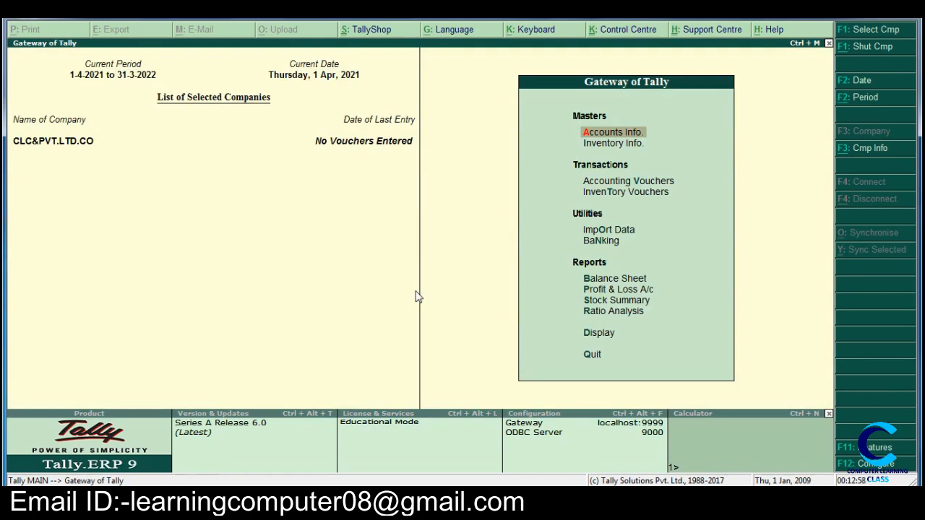
Step: Open the creation form for a unit of measure in the company's inventory masters
key("Down")
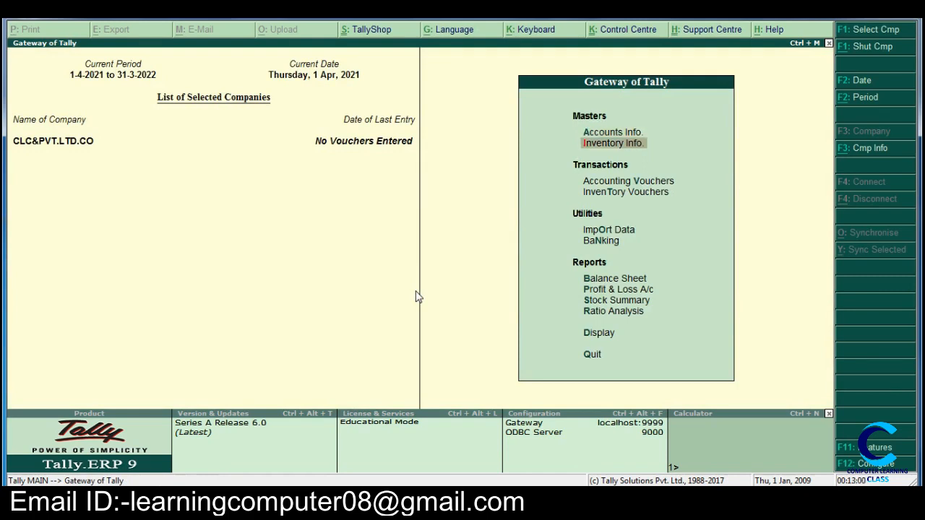
key("Return")
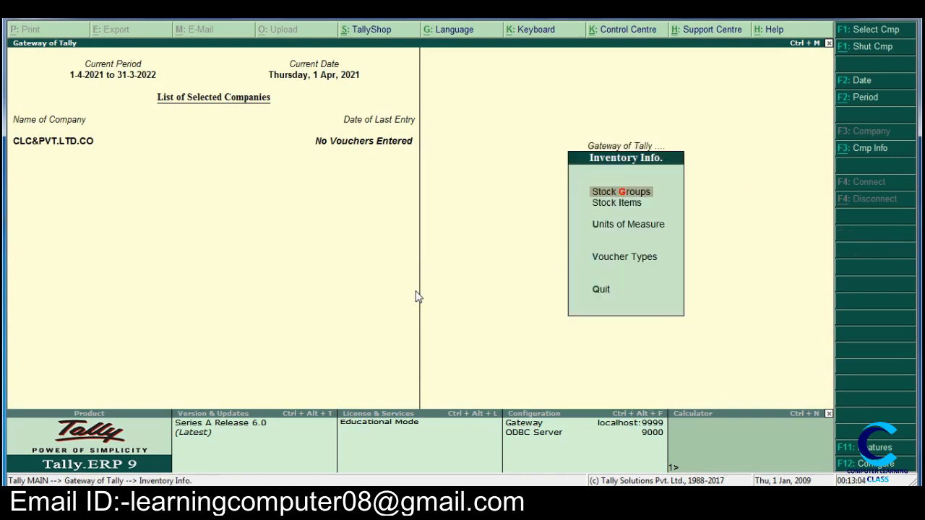
key("Down")
key("Down")
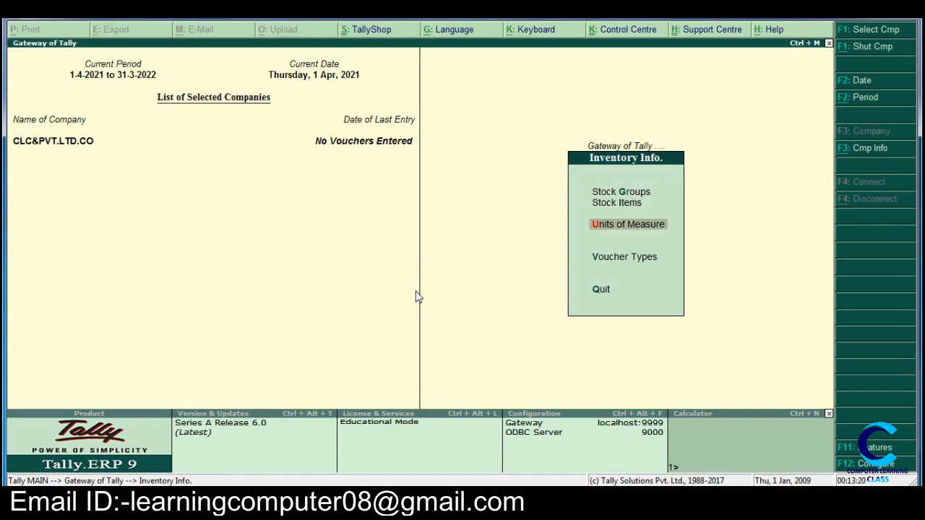
key("Return")
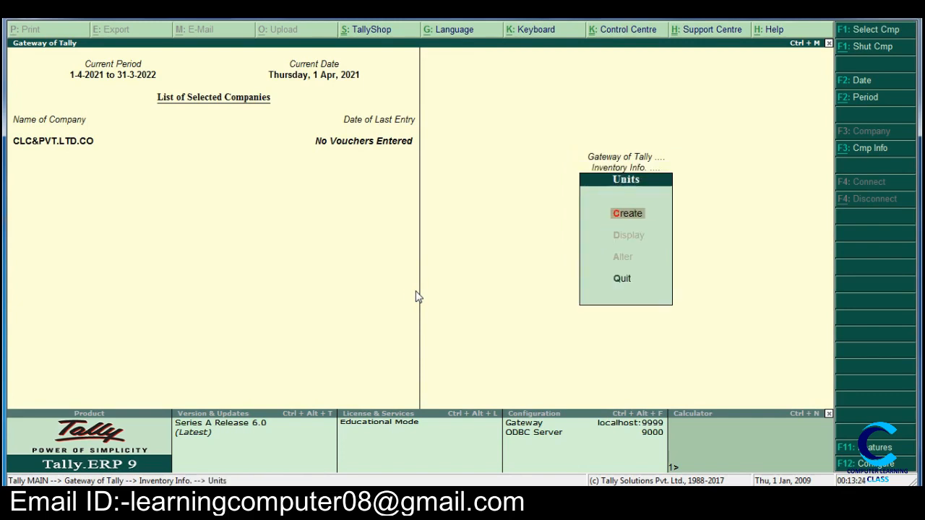
key("Return")
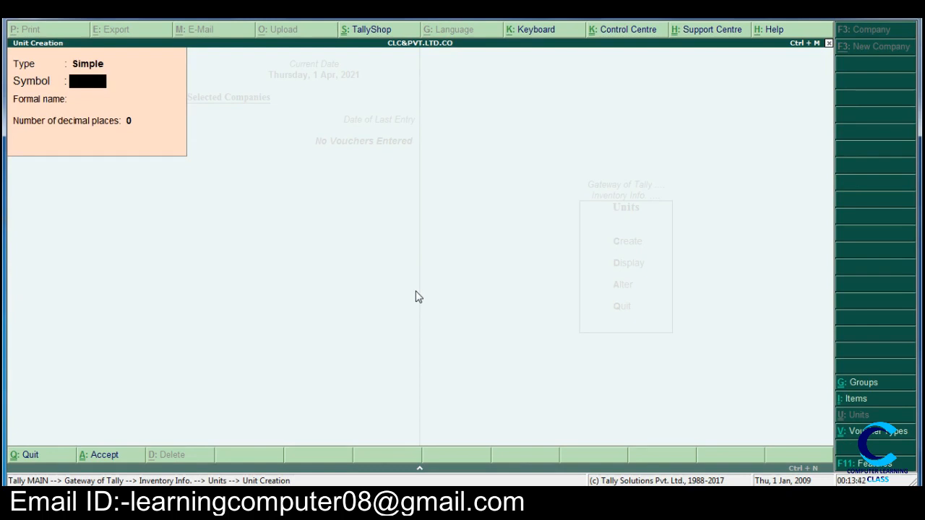
Step: Create a simple unit with symbol KG, formal name KILOGRAM and 0 decimal places
type("KG")
key("Return")
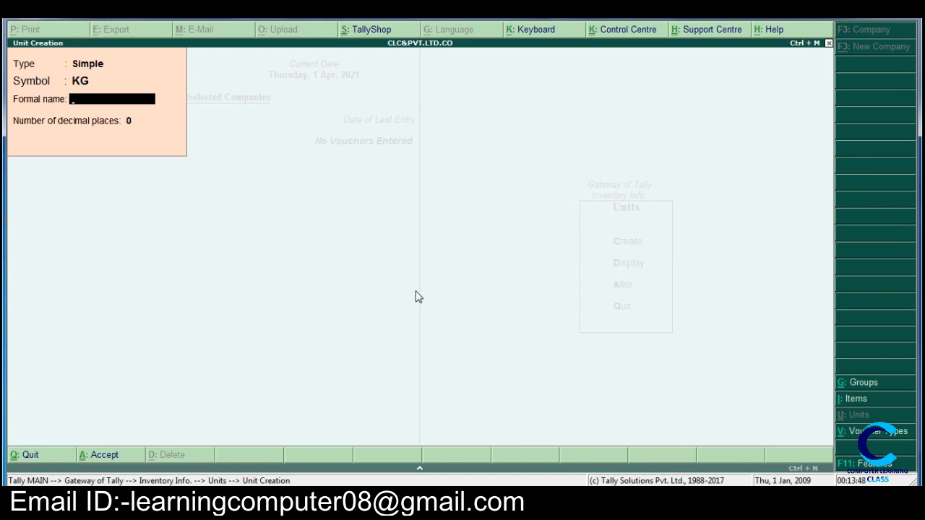
type("KILOGRAM")
key("Return")
key("Return")
key("Return")
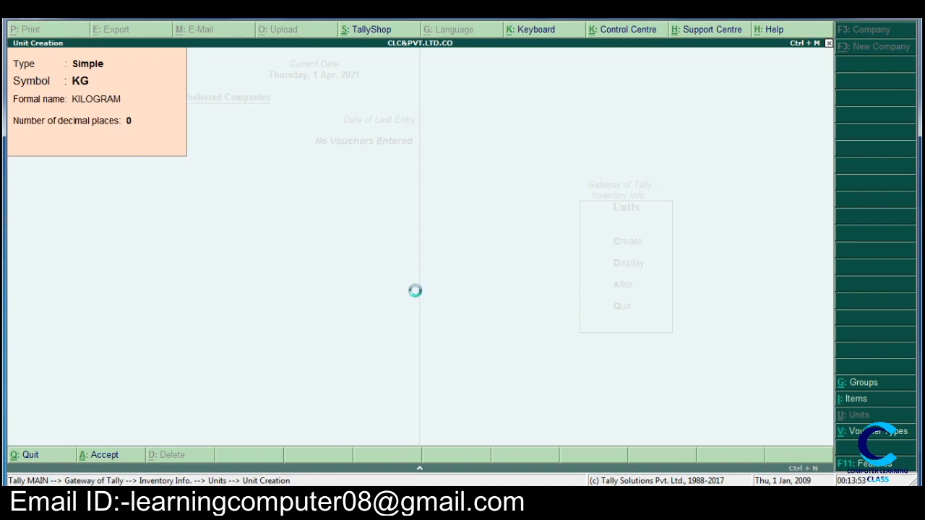
Step: Create a simple unit with symbol PCS, formal name PIECES and 0 decimal places, then leave unit creation
type("PCS")
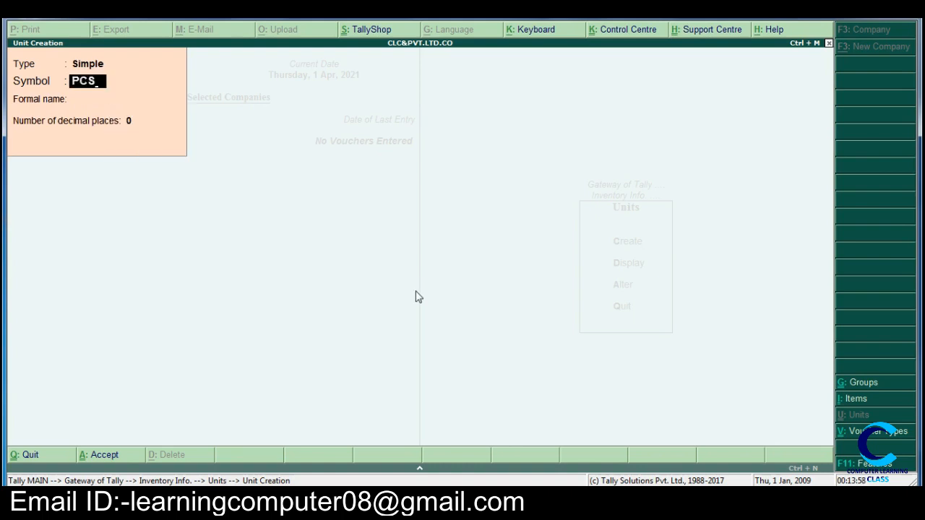
key("Return")
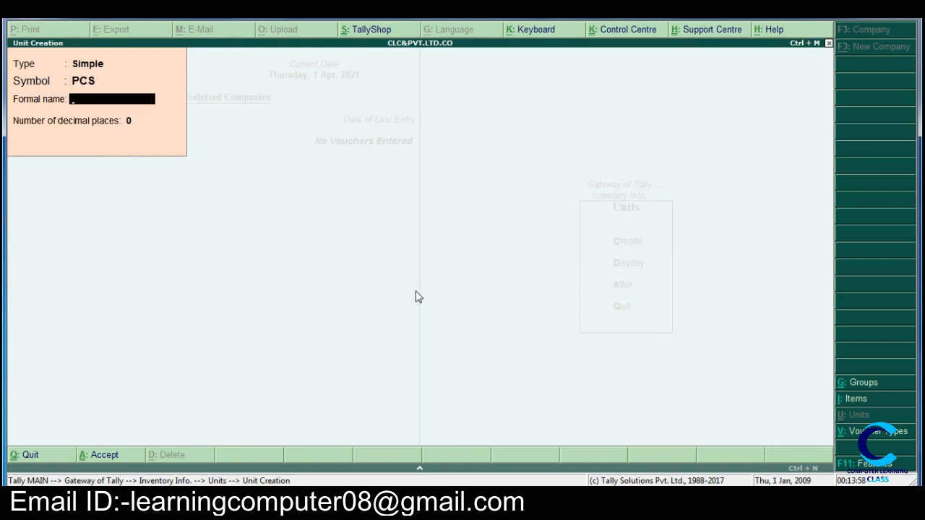
type("PIECES")
key("Return")
key("Return")
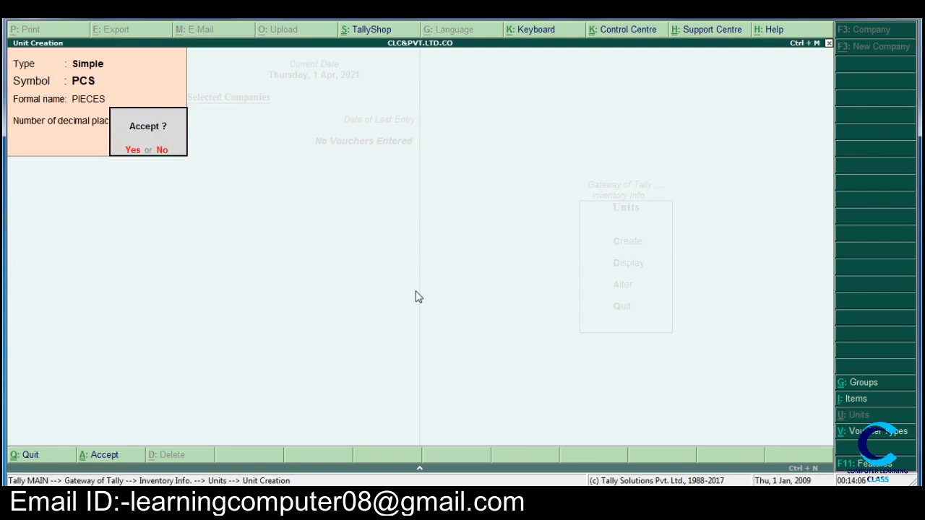
key("Return")
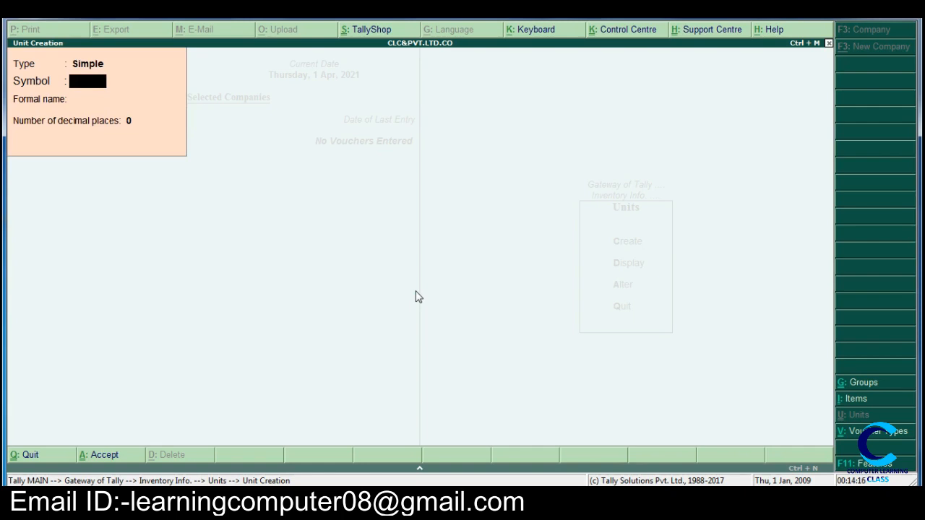
key("Escape")
key("Return")
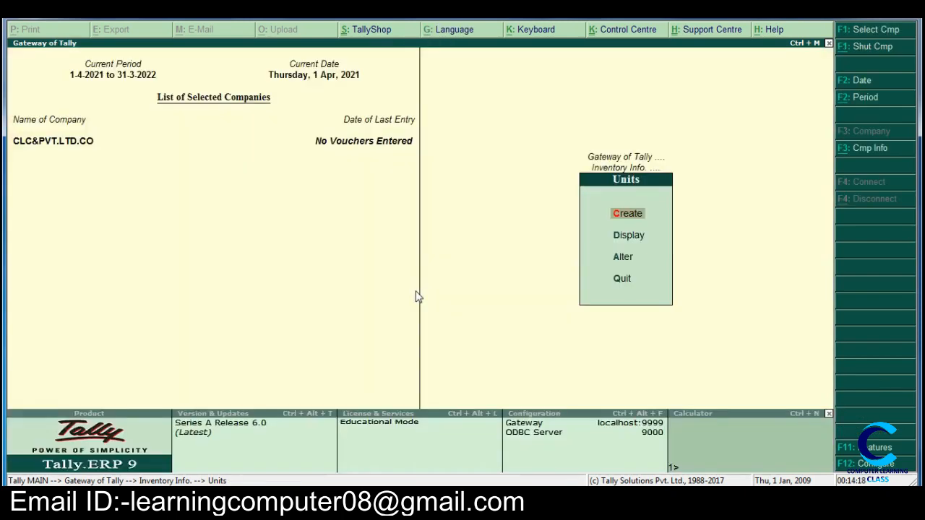
Step: Open the creation form for a single stock group in the inventory masters
key("Escape")
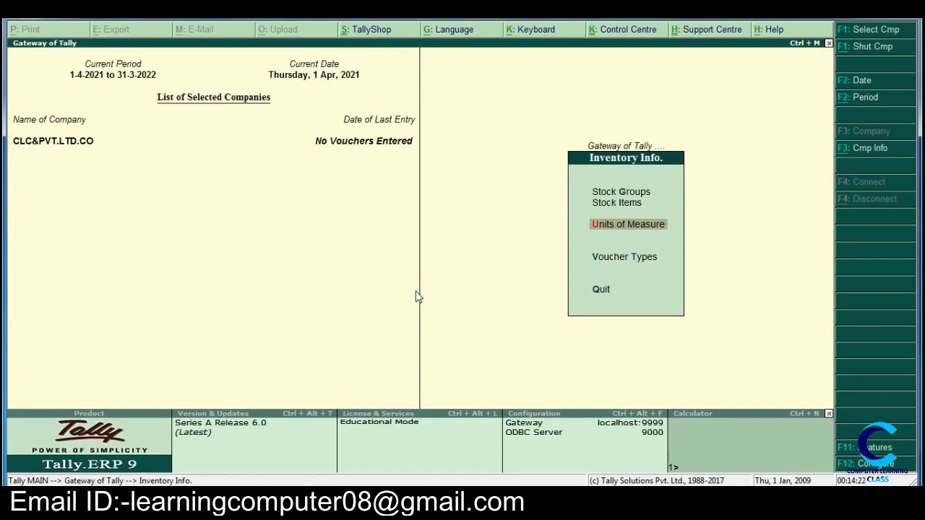
key("Up")
key("Up")
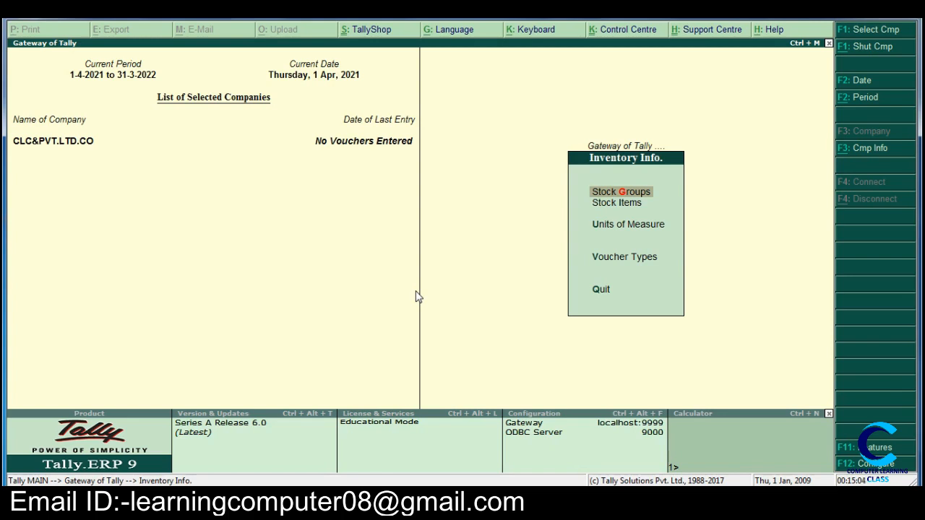
key("Return")
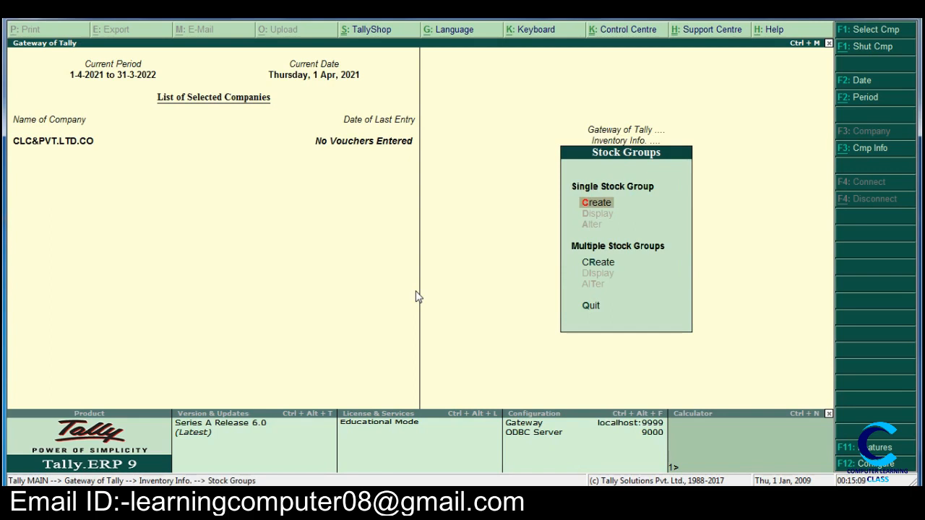
key("Down")
key("Up")
key("Return")
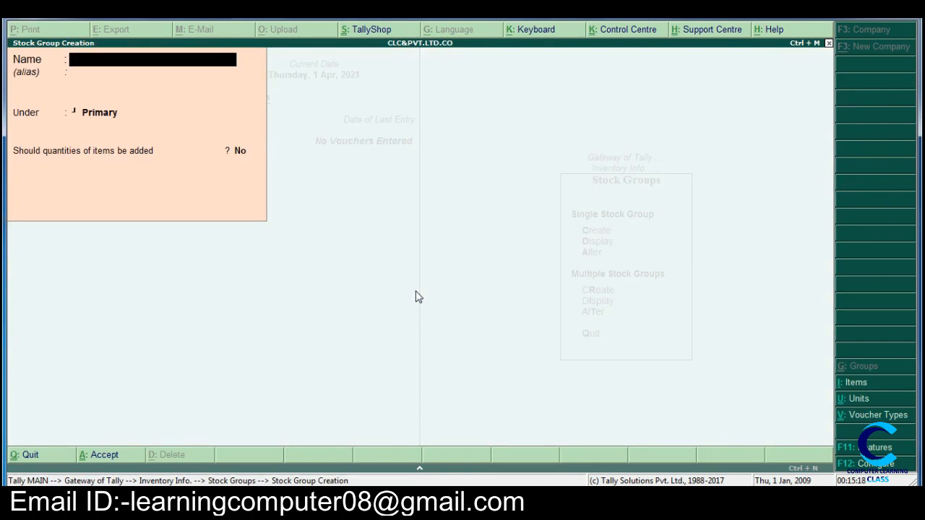
Step: Create the stock group COMPUTER under Primary without adding item quantities, and close the stock group form
type("COMPUTER")
key("Return")
key("Return")
key("Return")
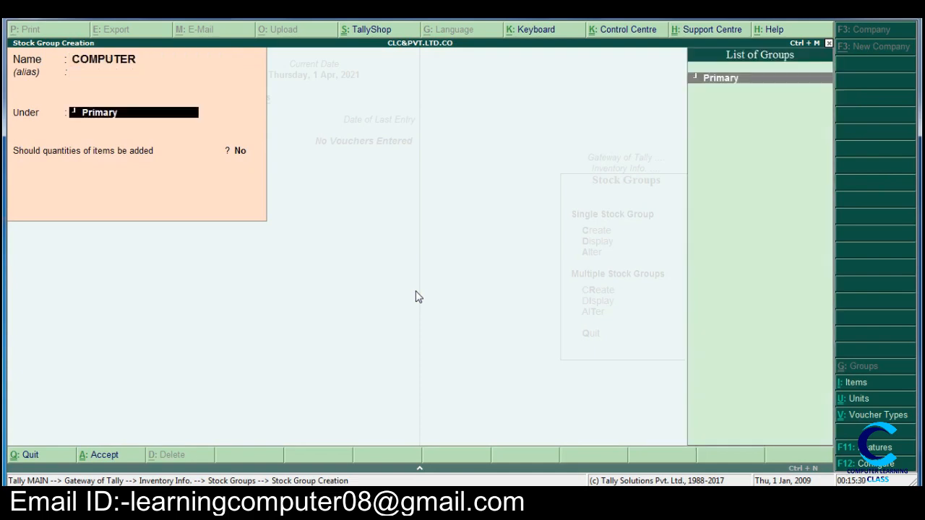
key("Return")
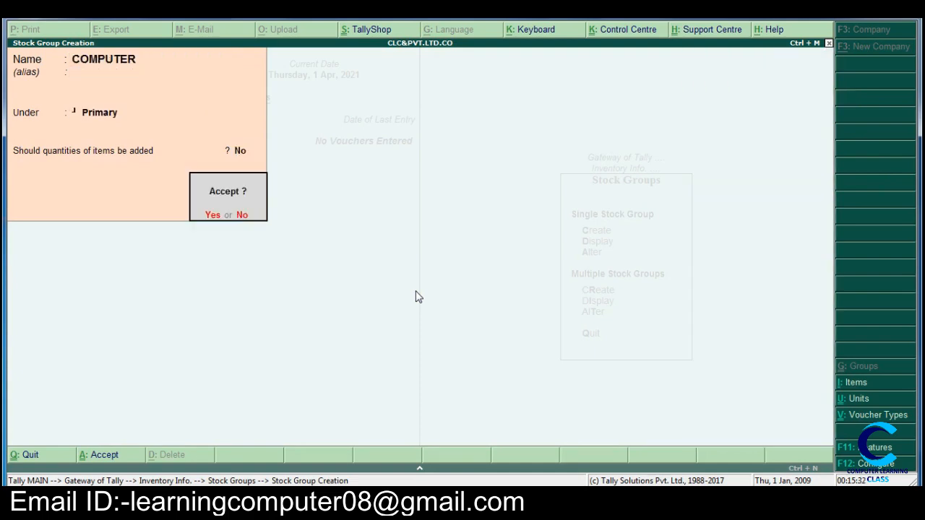
key("Return")
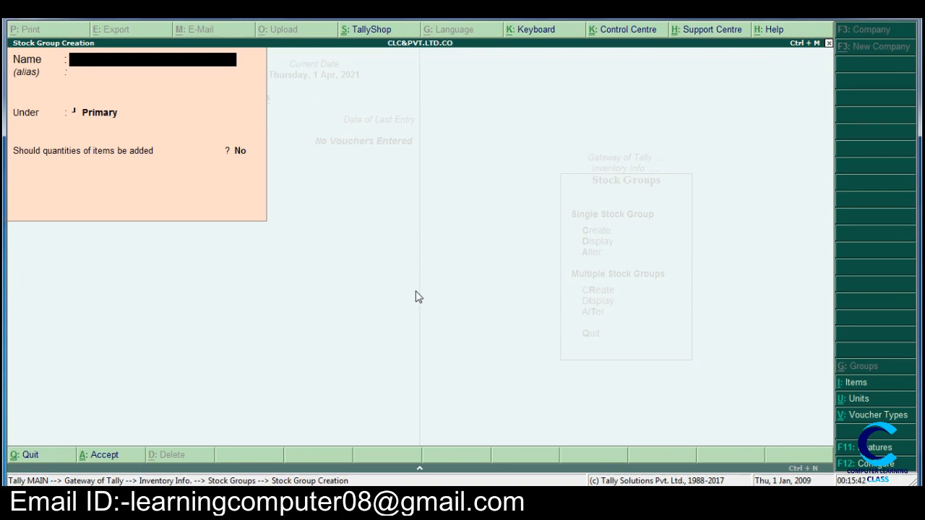
key("Escape")
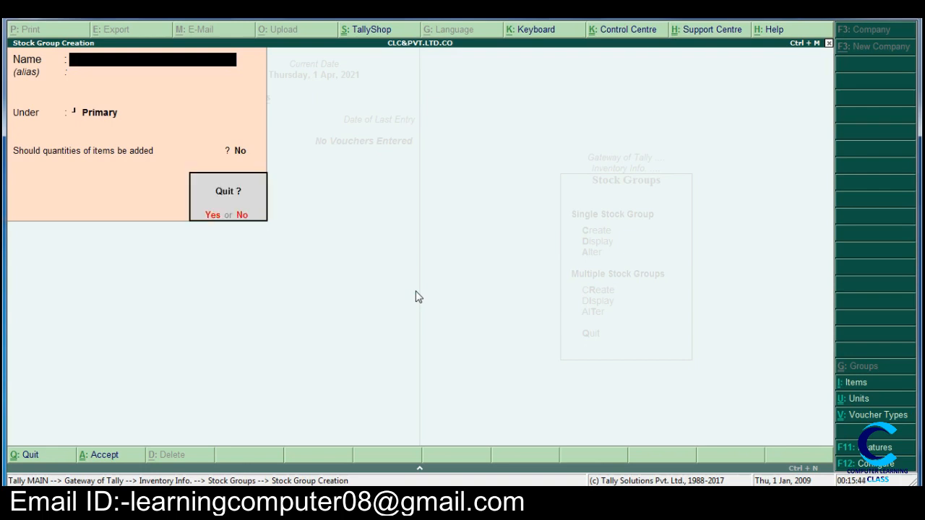
key("y")
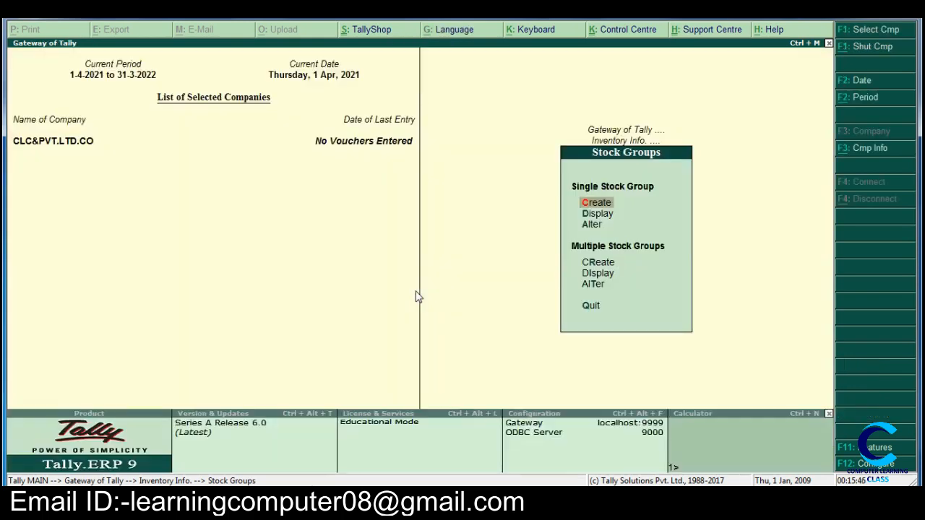
Step: Open the creation form for multiple stock items in the inventory masters
key("Escape")
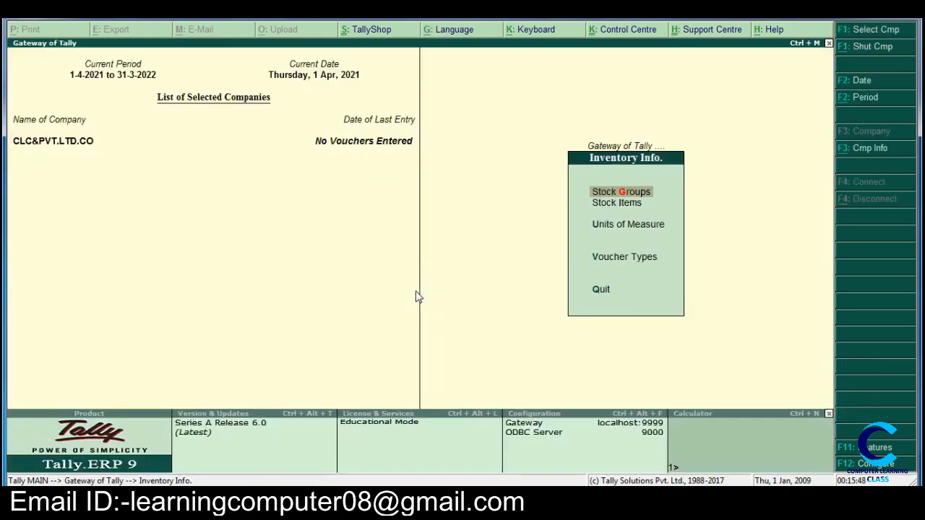
key("Down")
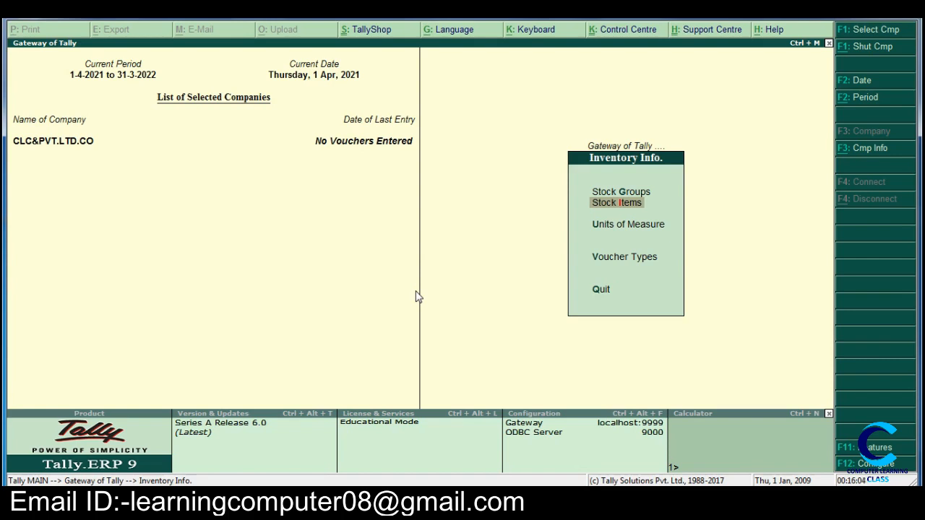
key("Return")
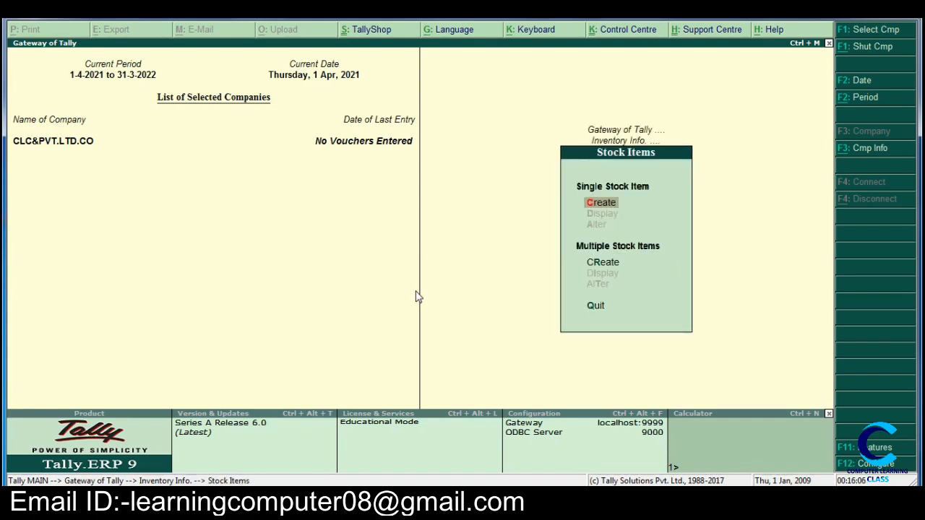
key("Down")
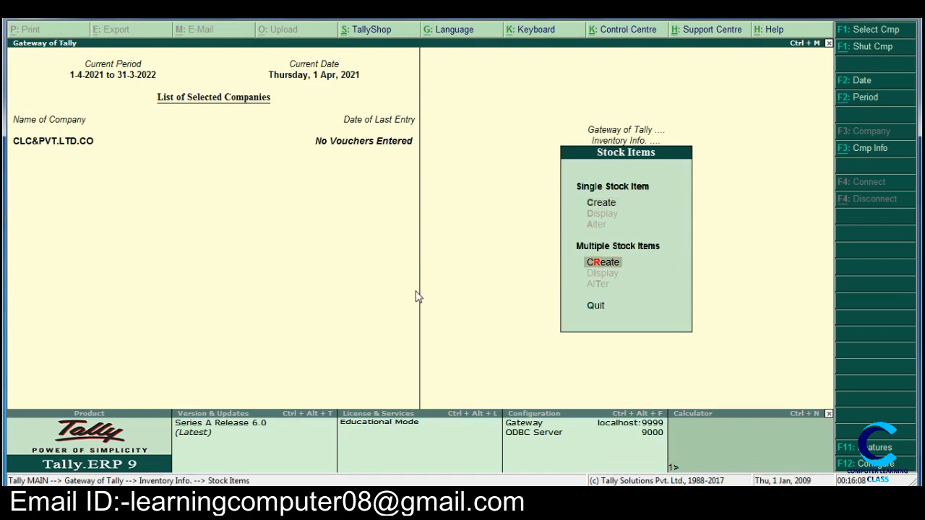
key("Up")
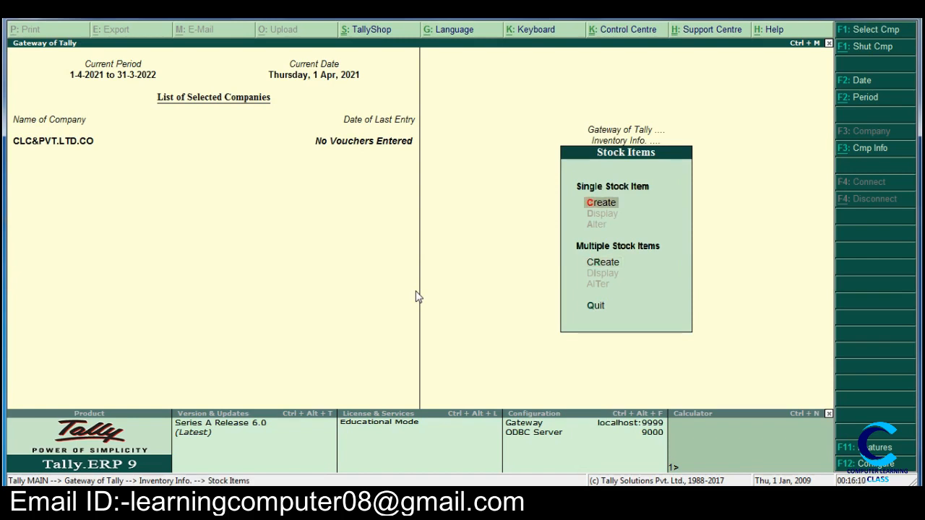
key("Down")
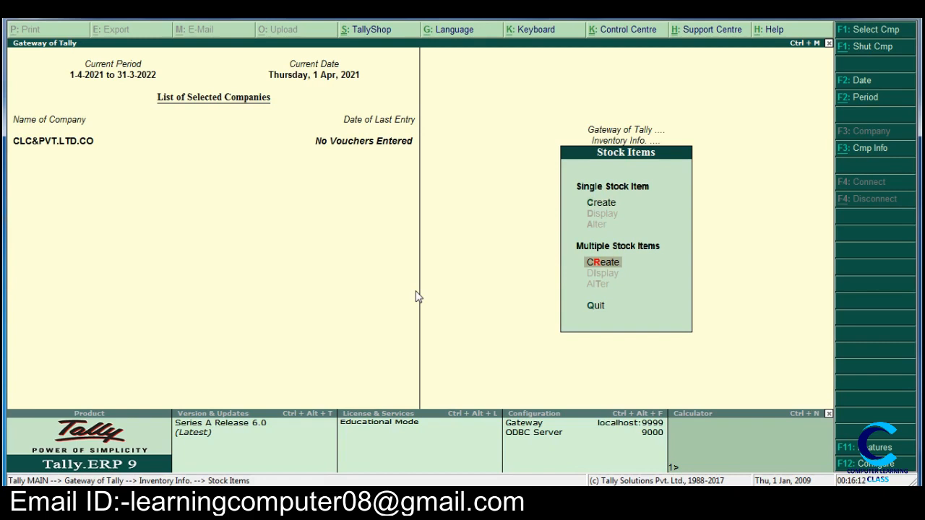
key("Up")
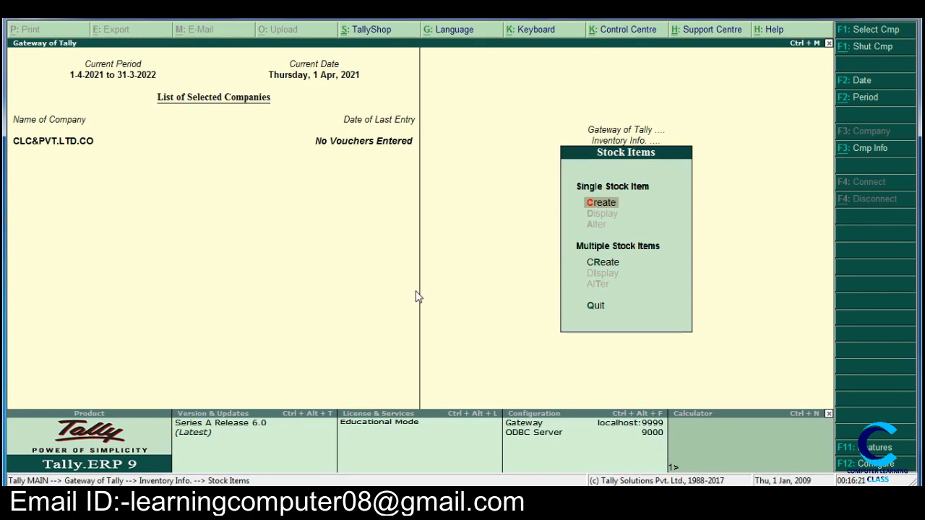
key("Down")
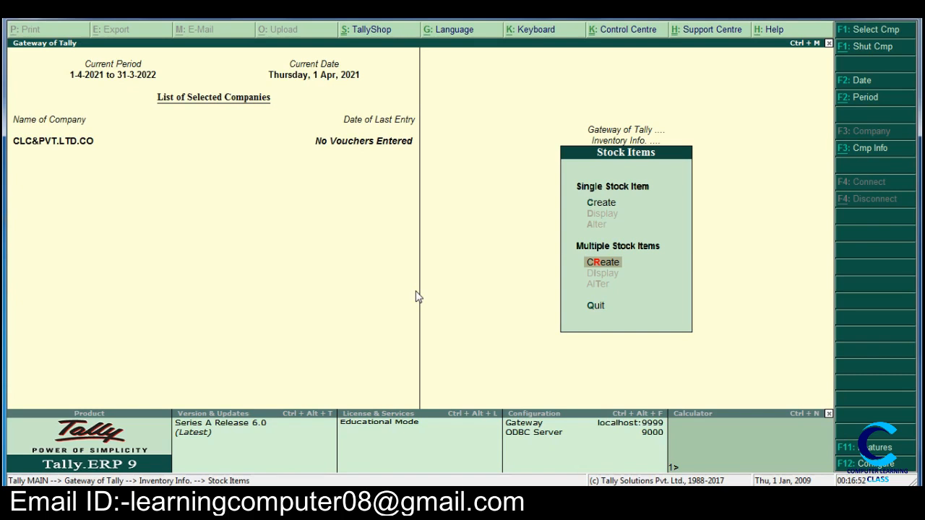
key("Up")
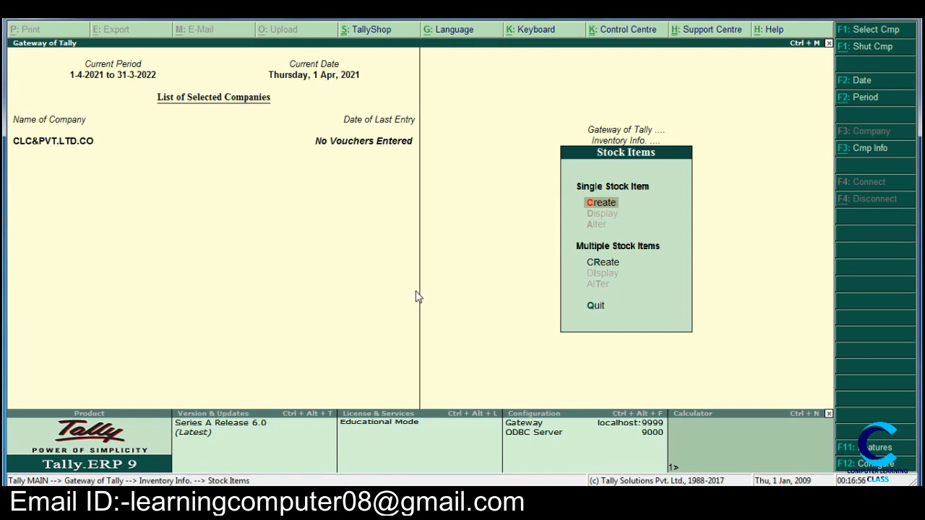
key("Down")
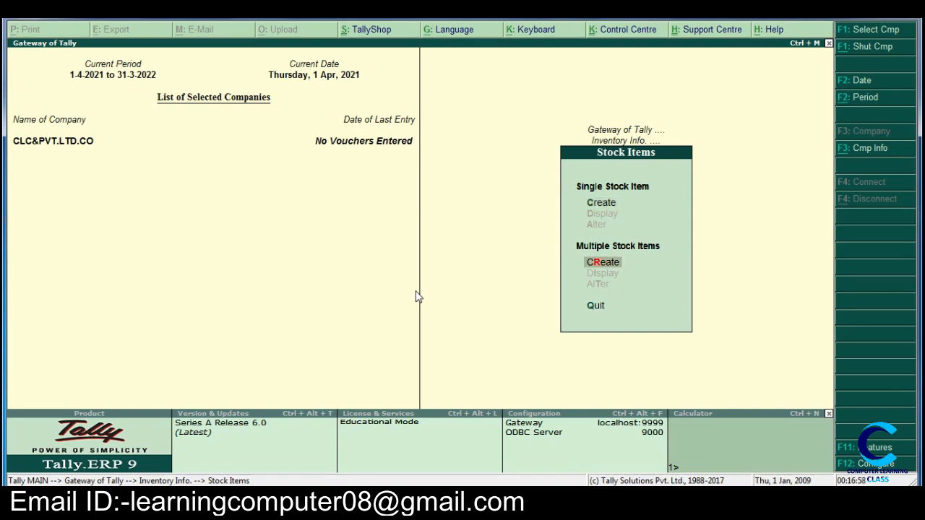
key("Return")
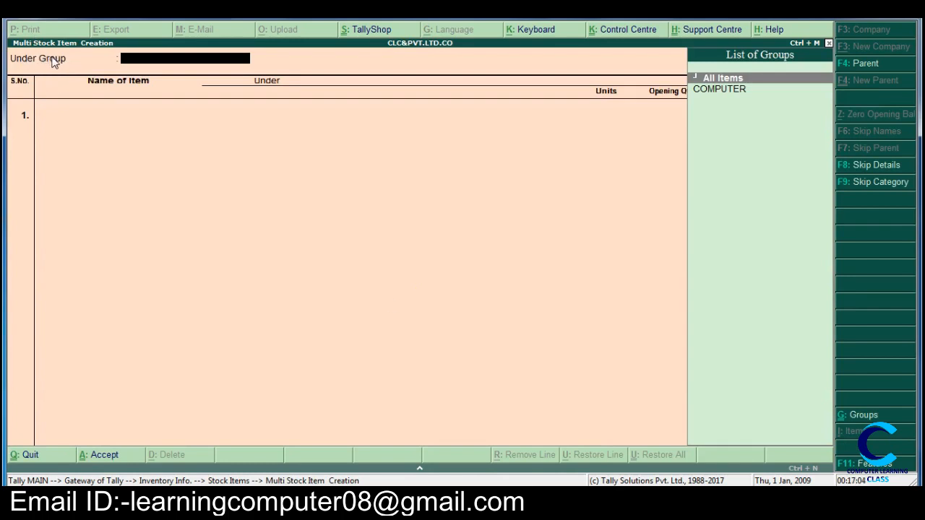
Step: Choose COMPUTER as the group under which the new stock items are created
key("Down")
key("Up")
key("Return")
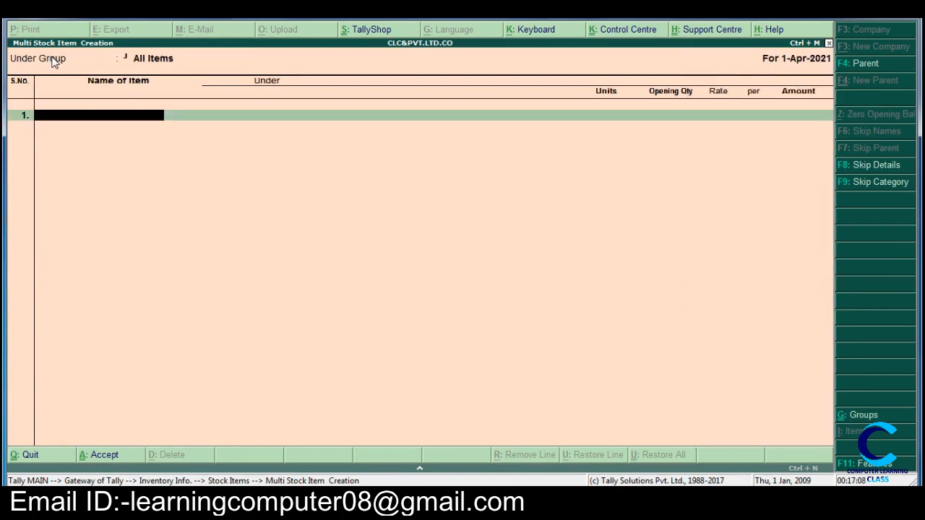
key("BackSpace")
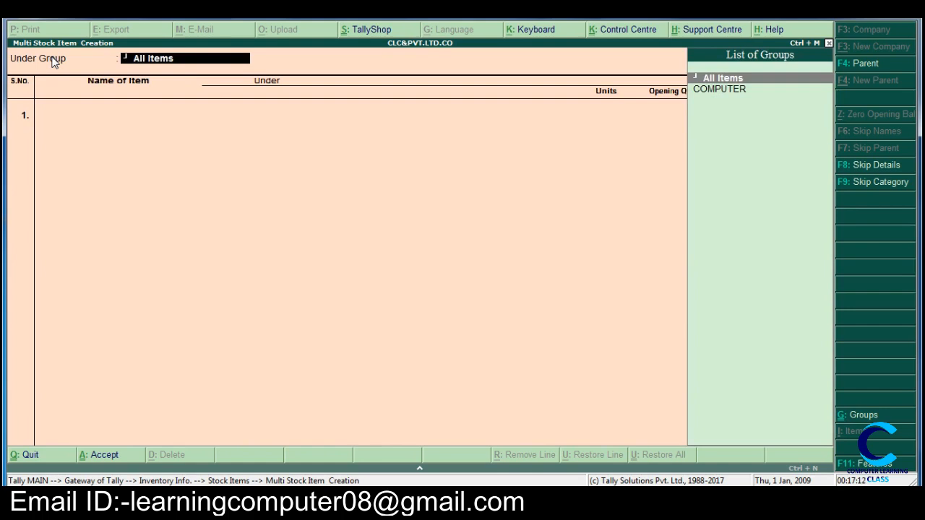
key("Down")
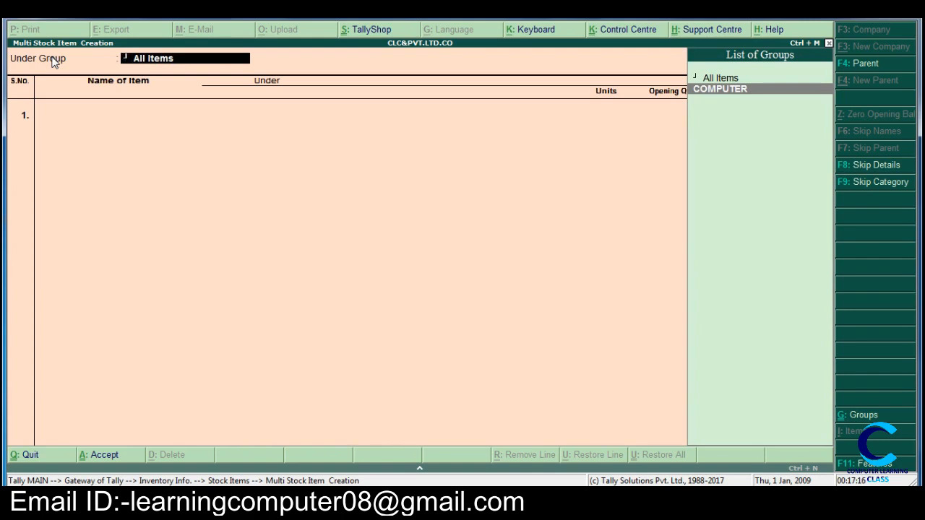
key("Return")
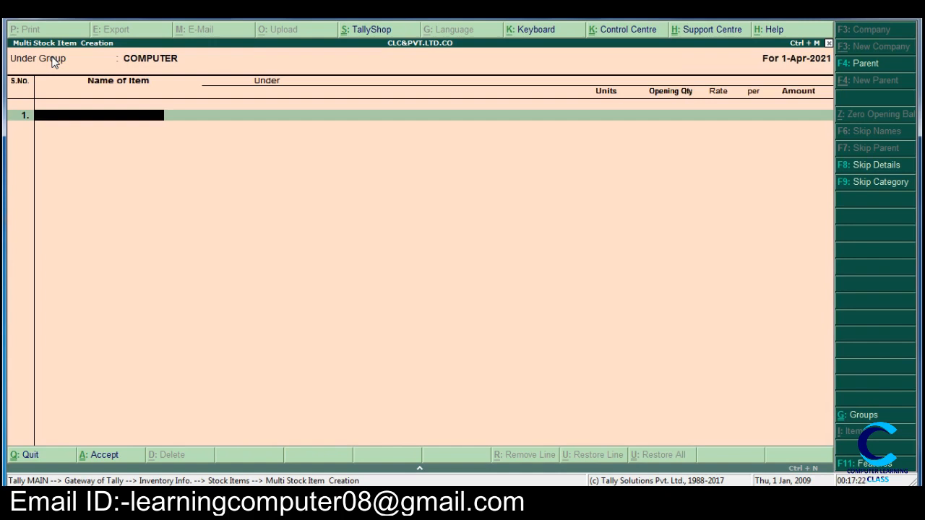
Step: Enter MONITOR as the first stock item with PCS as its unit
type("MONITOR")
key("Return")
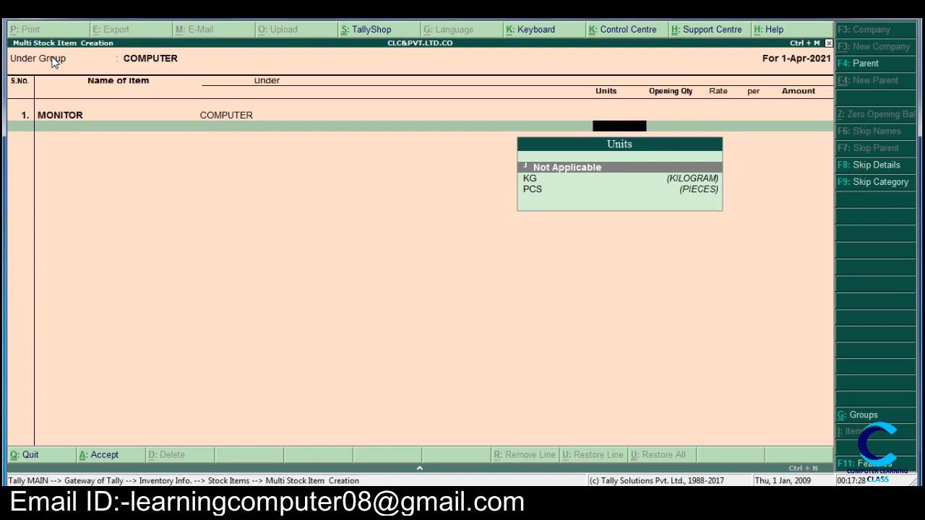
key("Down")
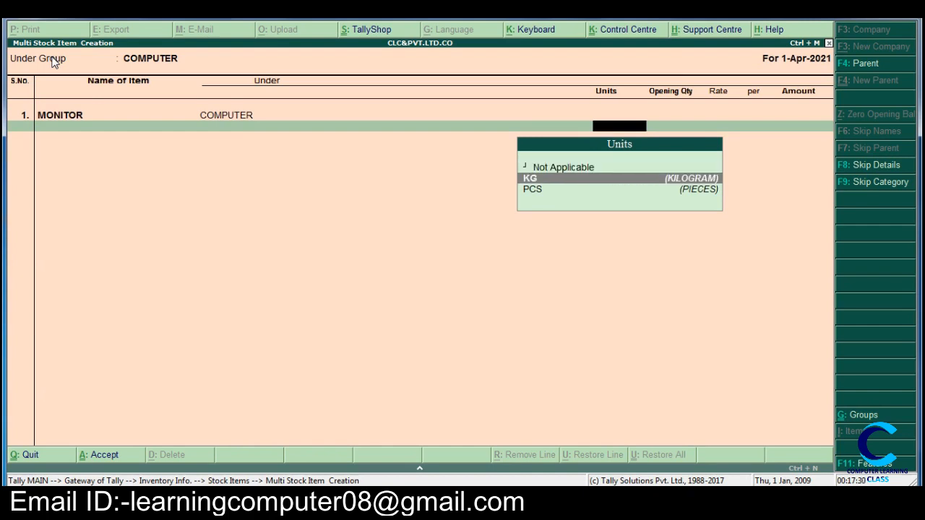
key("Down")
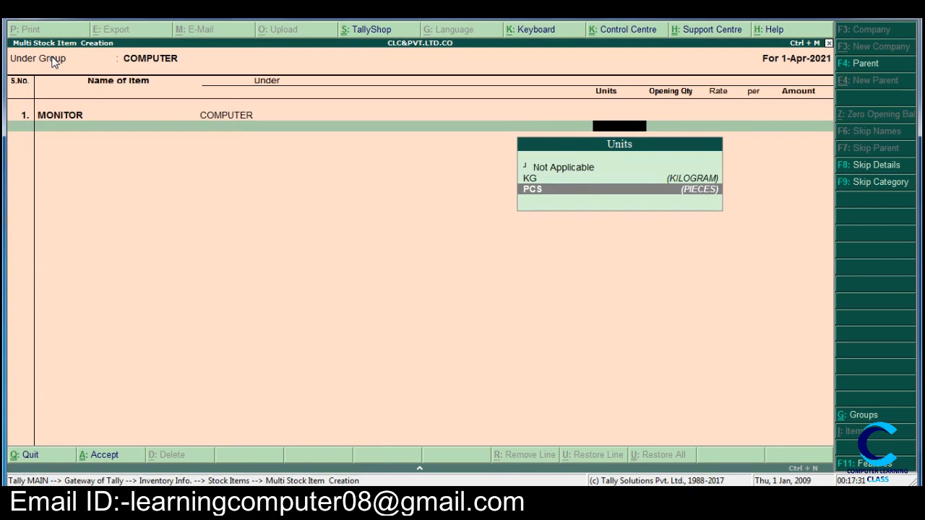
key("Return")
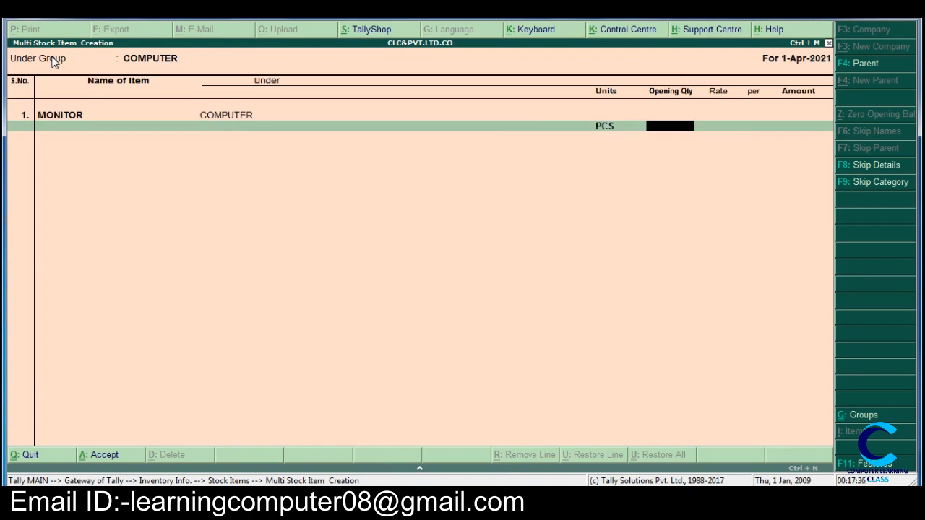
Step: Give MONITOR an opening quantity of 20 PCS at a rate of 7000 per PCS
type("20")
key("Return")
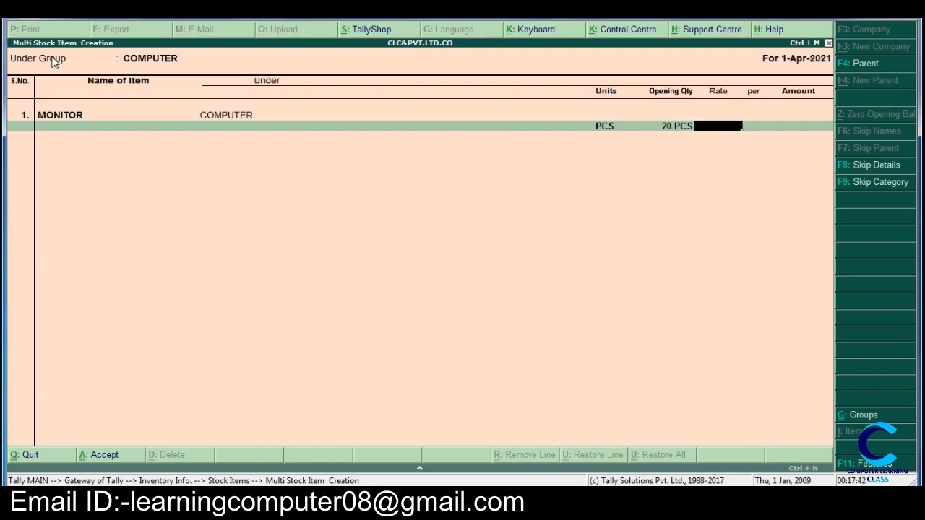
type("7000")
key("Return")
key("Return")
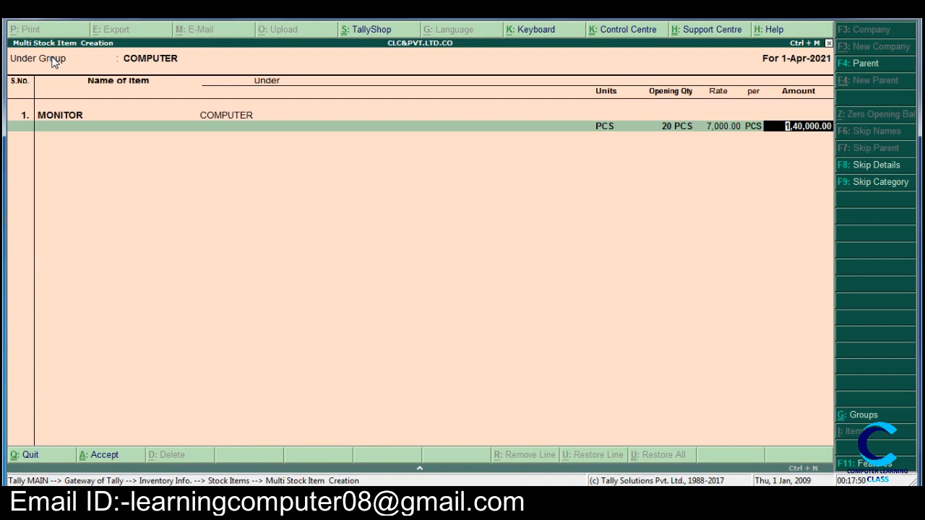
Step: Add KEYBOARD as the second stock item under COMPUTER with PCS as its unit
key("Return")
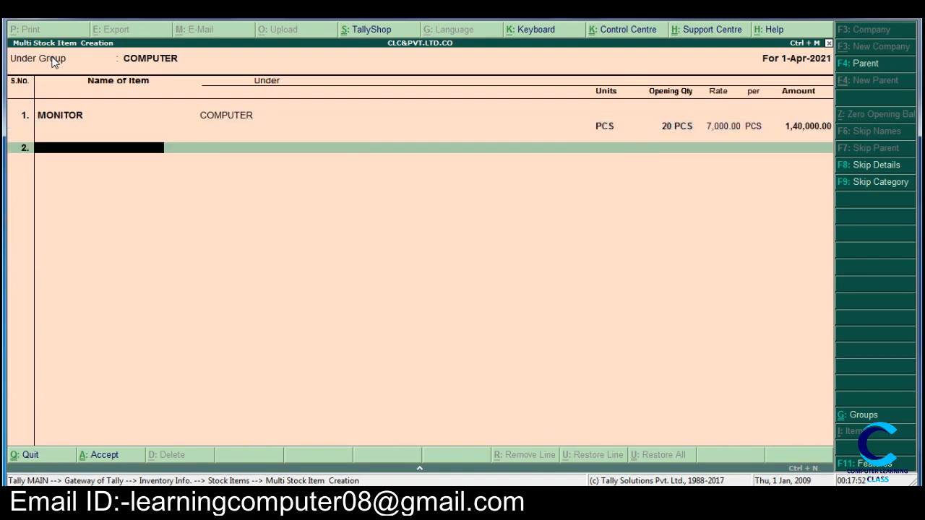
type("KEYBOARD")
key("Return")
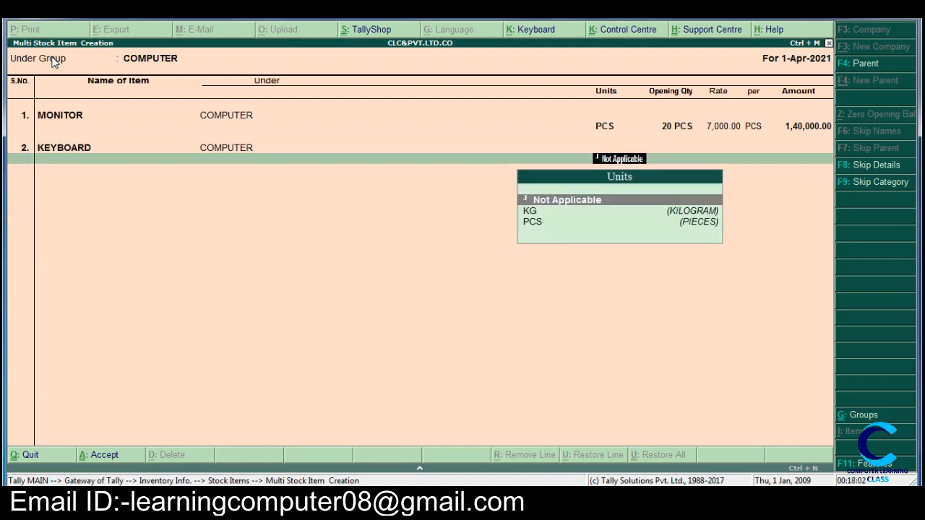
key("Down")
key("Down")
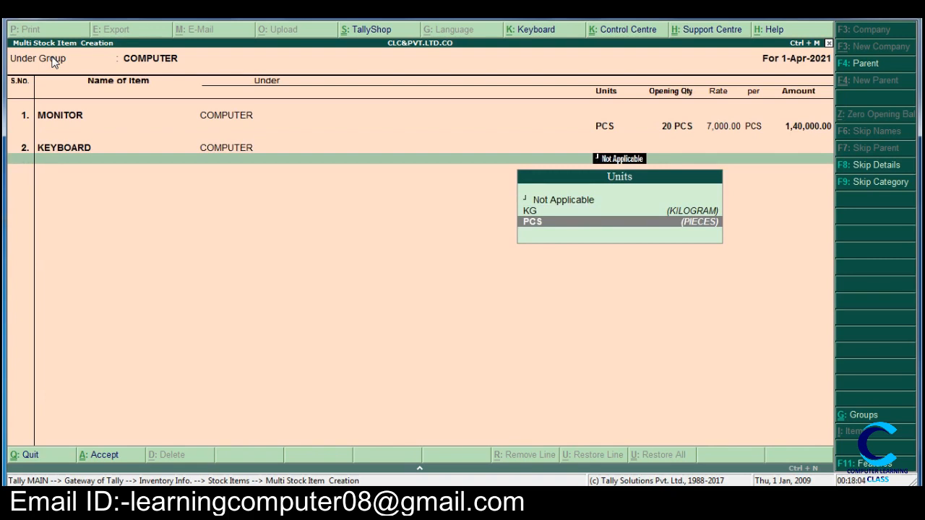
key("Return")
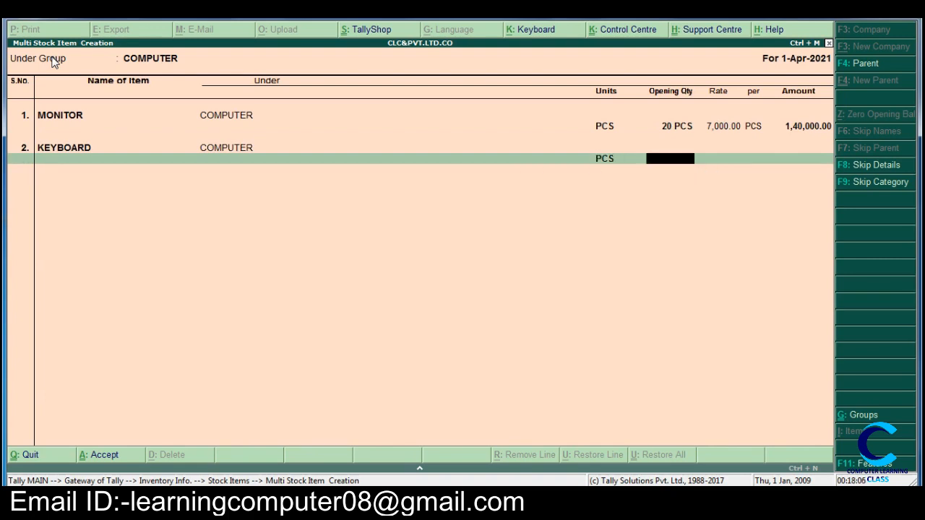
Step: Give KEYBOARD an opening quantity of 10 PCS at a rate of 250 per PCS
type("10")
key("Return")
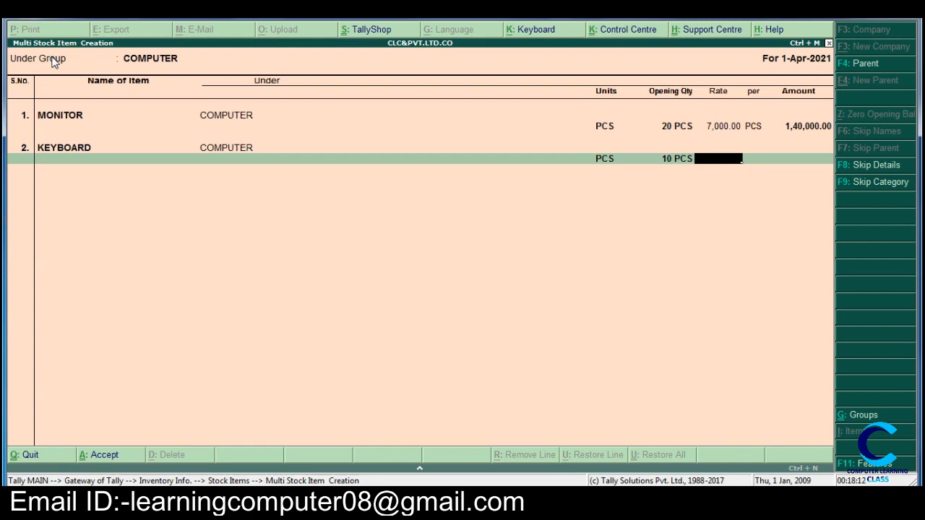
type("250")
key("Return")
key("Return")
key("Return")
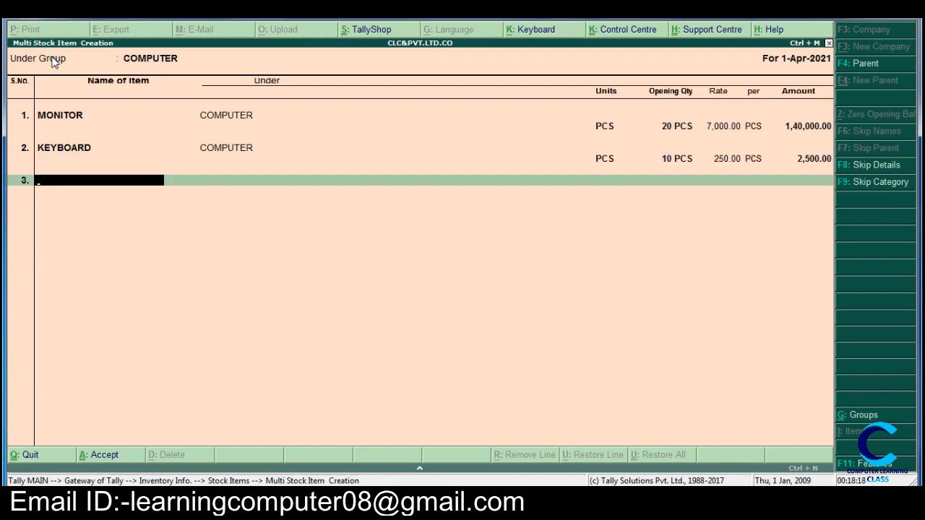
Step: Add CPU as the third stock item under COMPUTER with PCS as its unit
type("CPU")
key("Return")
key("Return")
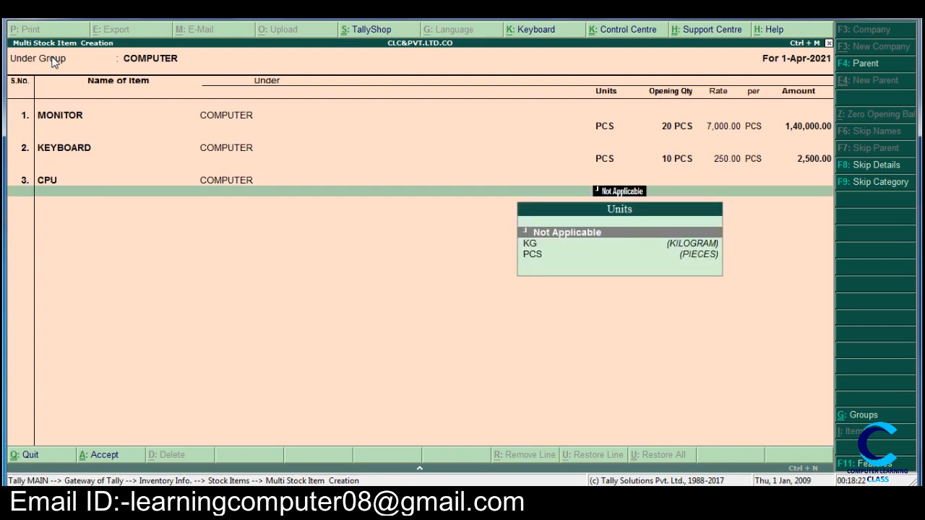
key("Down")
key("Down")
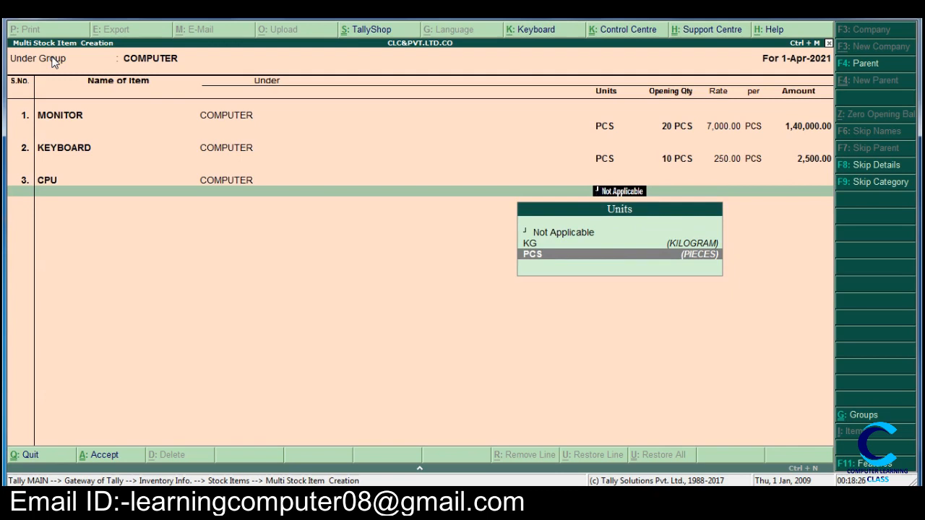
key("Return")
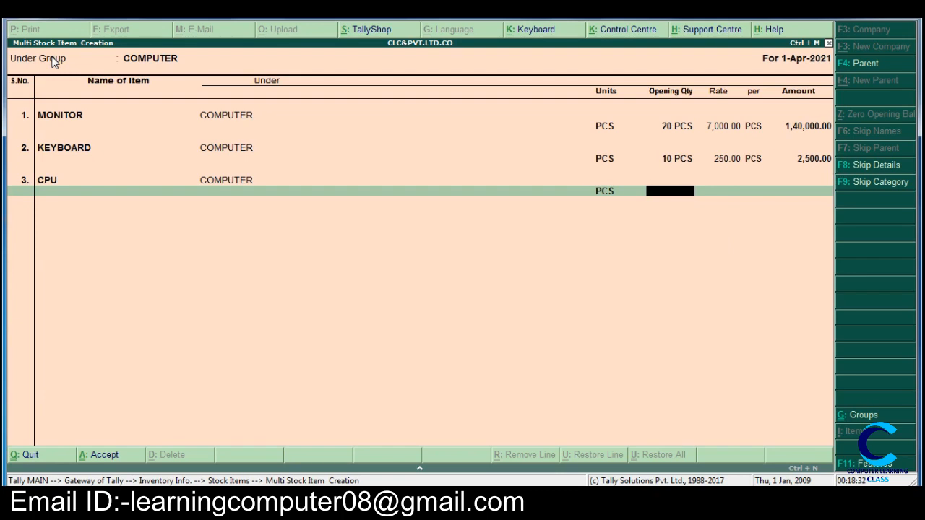
Step: Give CPU an opening quantity of 6 PCS at a rate of 12000 per PCS
type("6")
key("Return")
type("12")
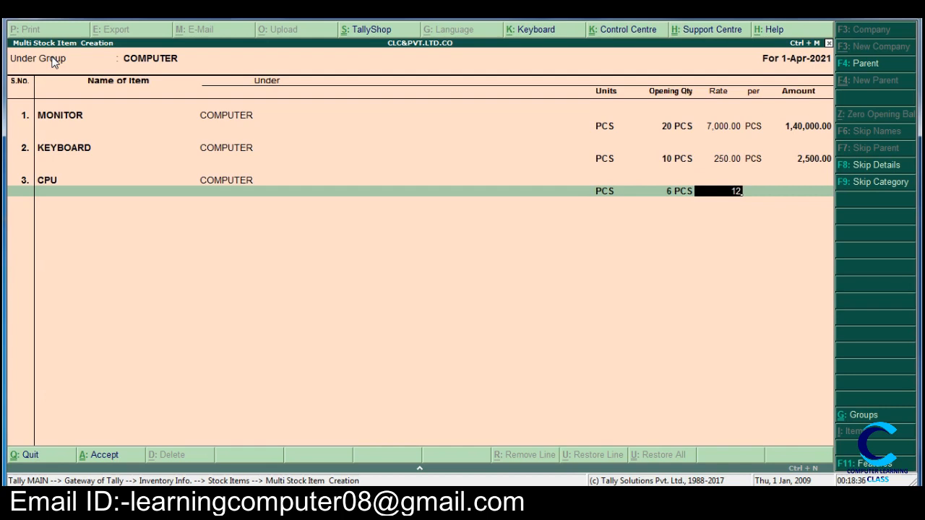
type("000")
key("Return")
key("Return")
Step: Add MOUSE as the fourth stock item under COMPUTER with PCS as its unit
key("Return")
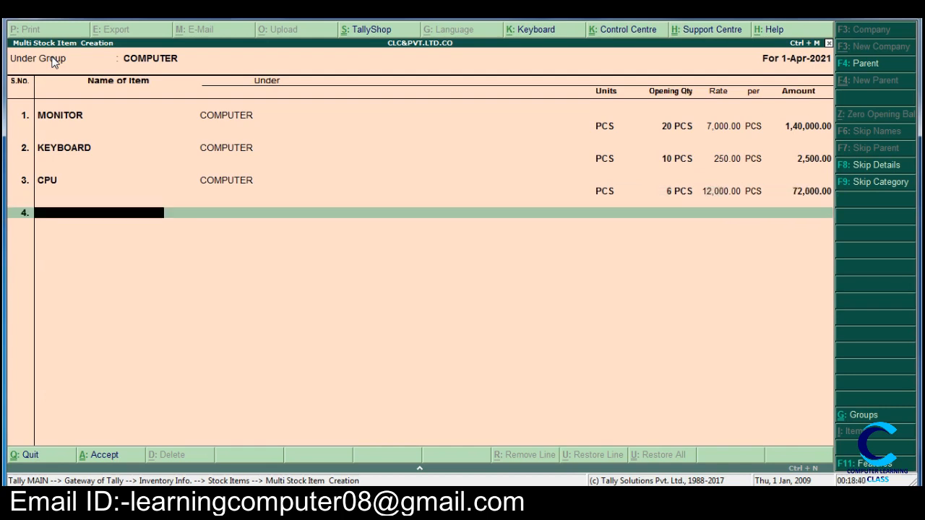
type("MOUSE")
key("Return")
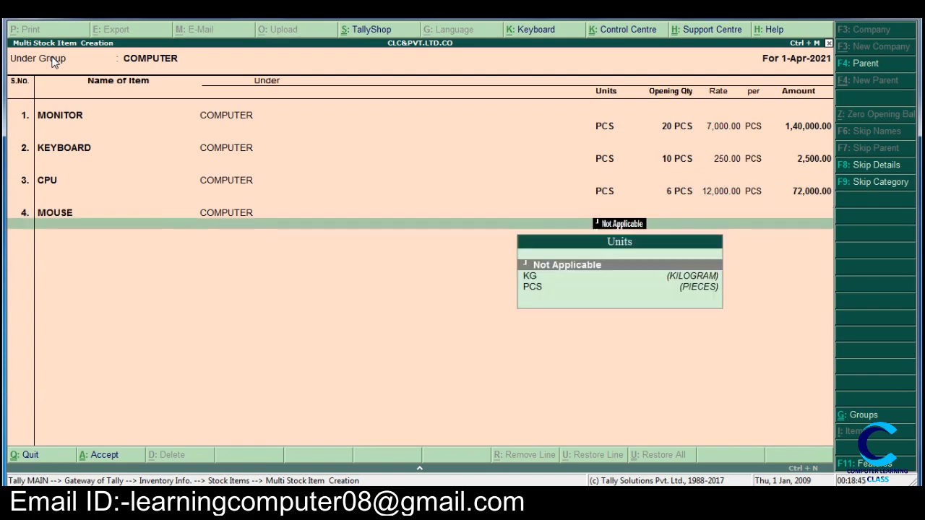
key("Down")
key("Down")
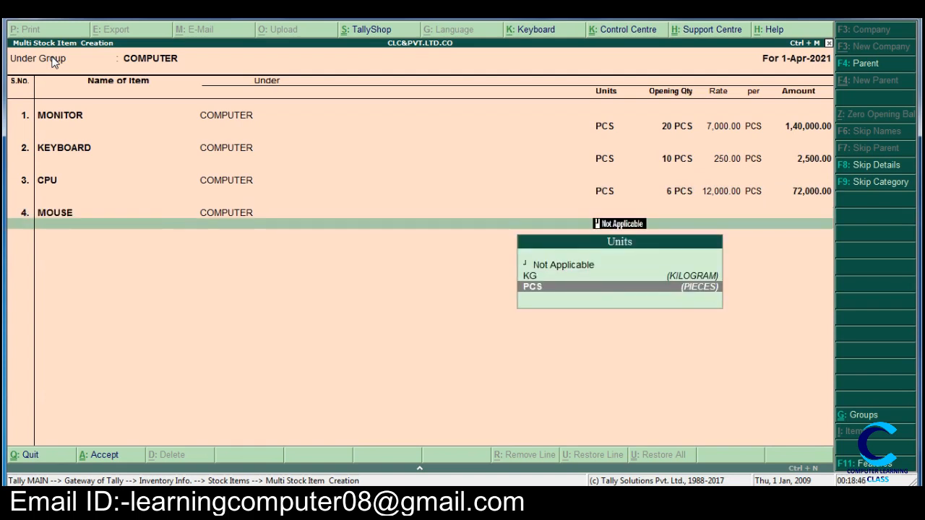
key("Return")
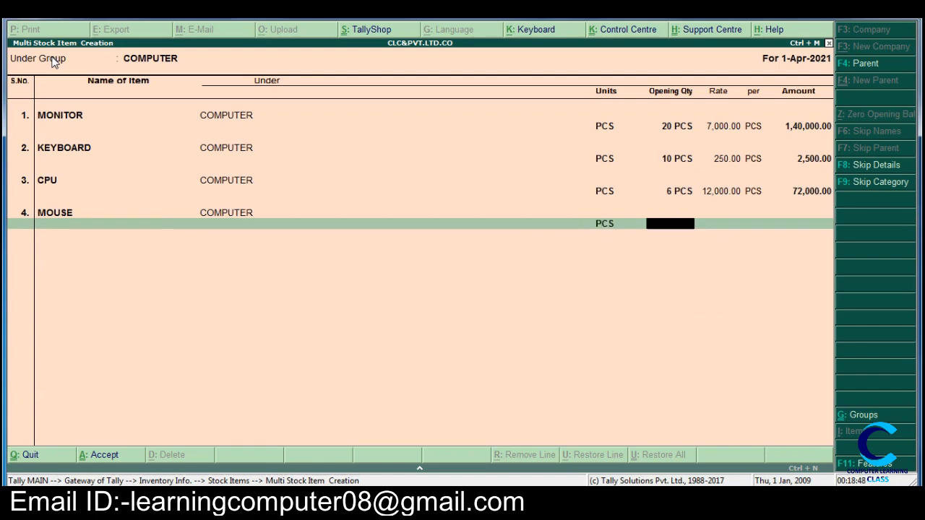
Step: Give MOUSE an opening quantity of 10 PCS at a rate of 250 per PCS and save all the new stock items
type("10")
key("Return")
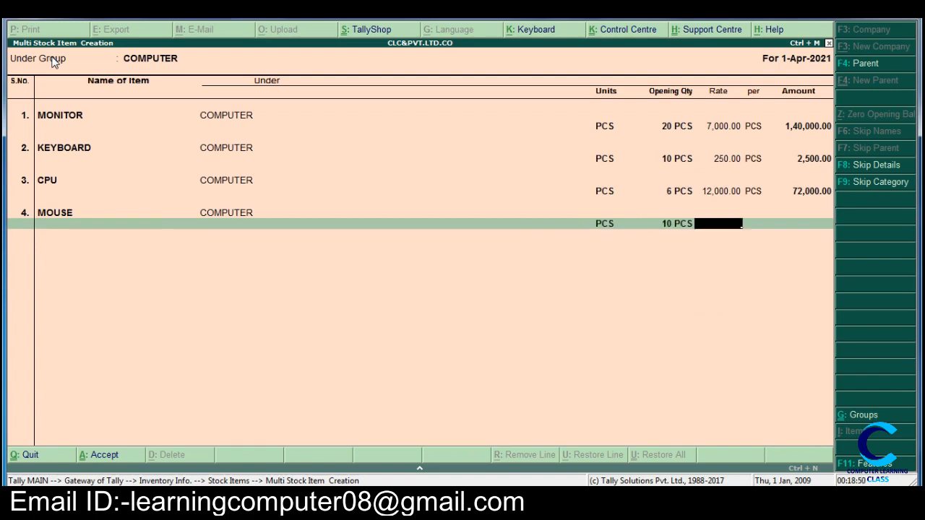
type("250")
key("Return")
key("Return")
key("Return")
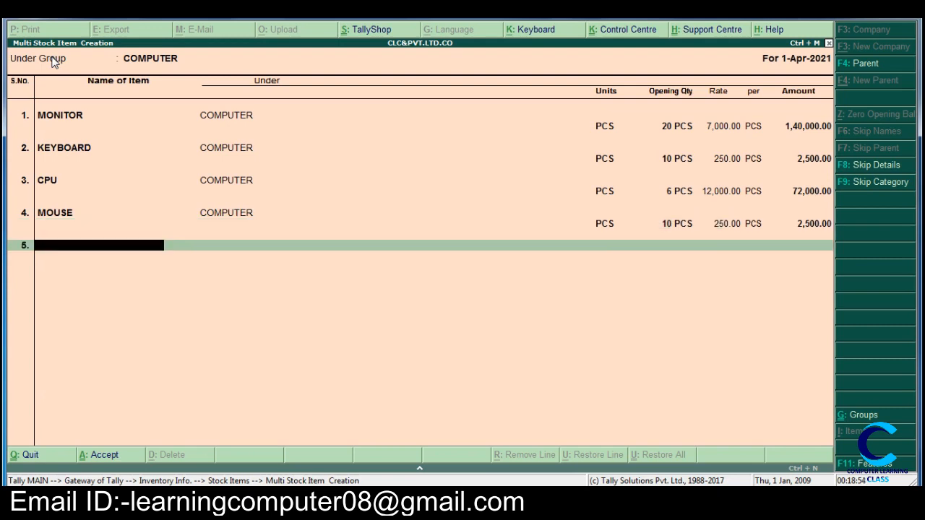
key("Return")
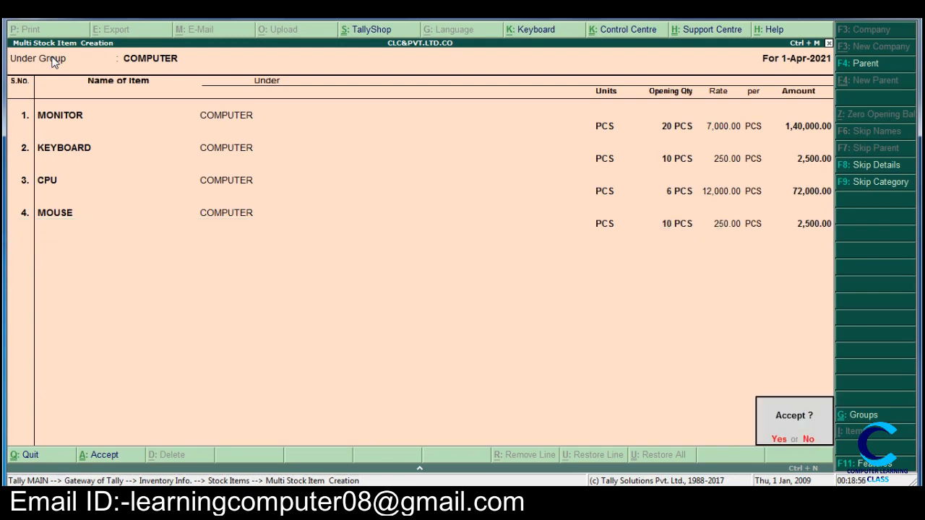
key("Return")
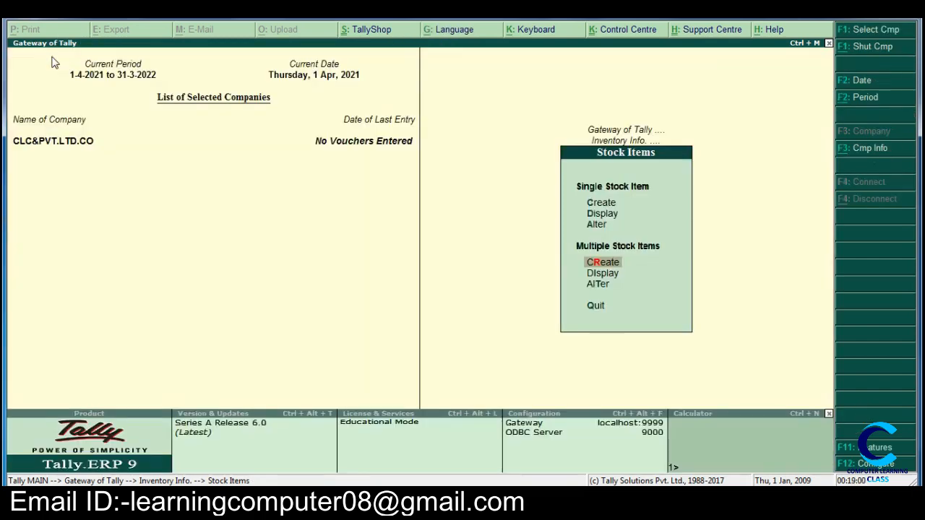
Step: Leave the inventory masters and return to the main Gateway of Tally
key("Escape")
key("Escape")
key("Escape")
key("Escape")
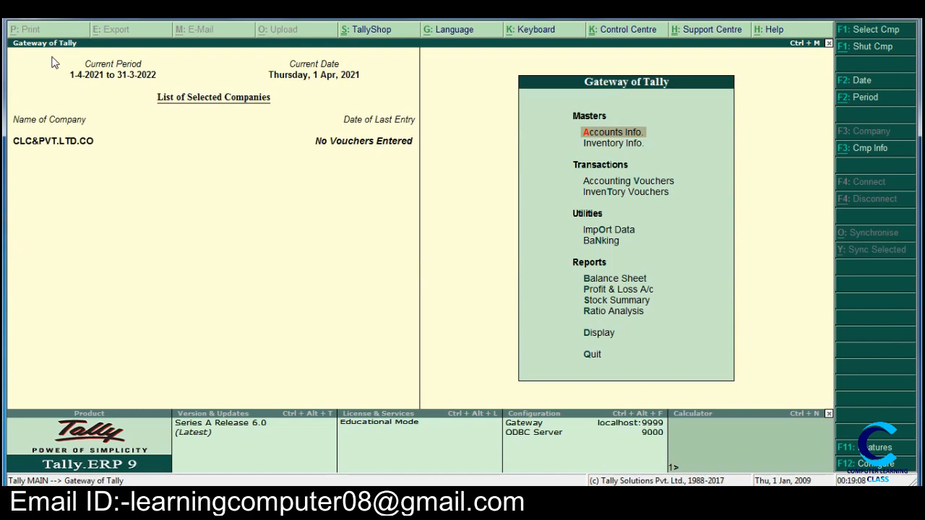
Step: Open the stock item options in the inventory masters
key("Down")
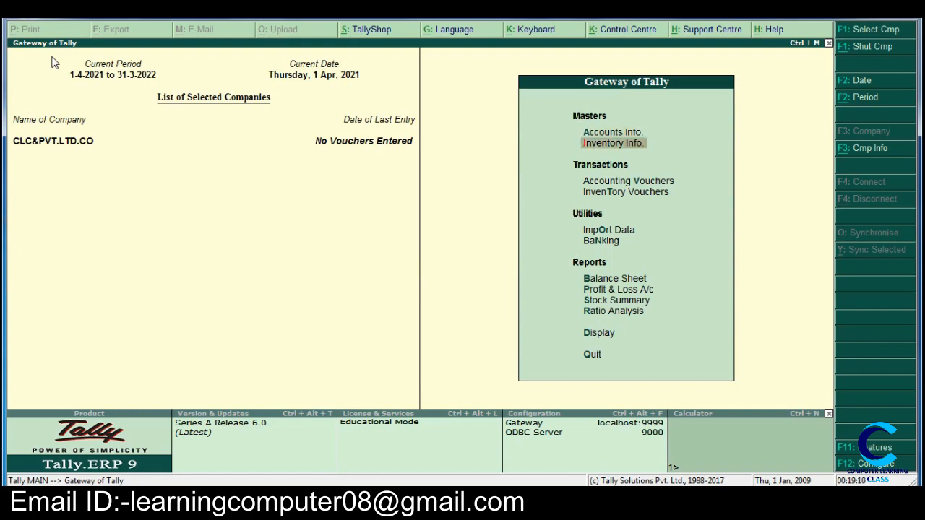
key("Return")
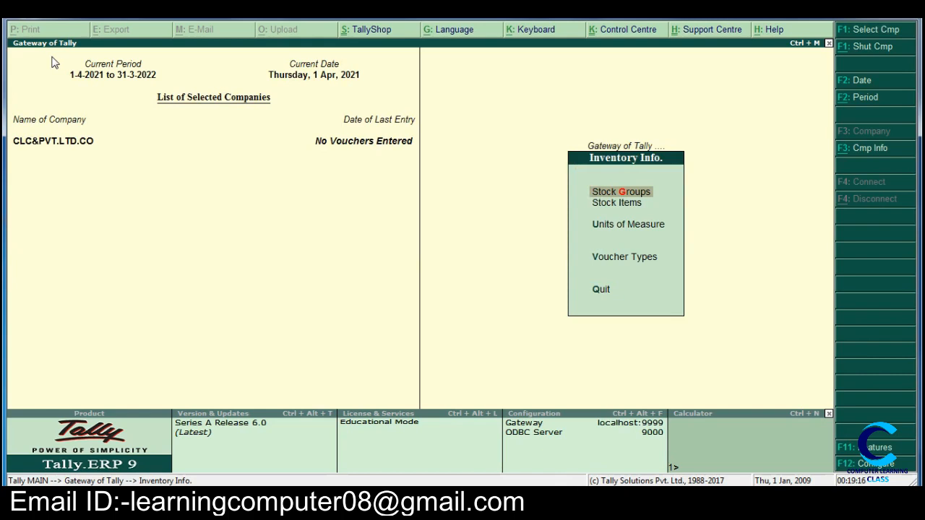
key("Down")
key("Down")
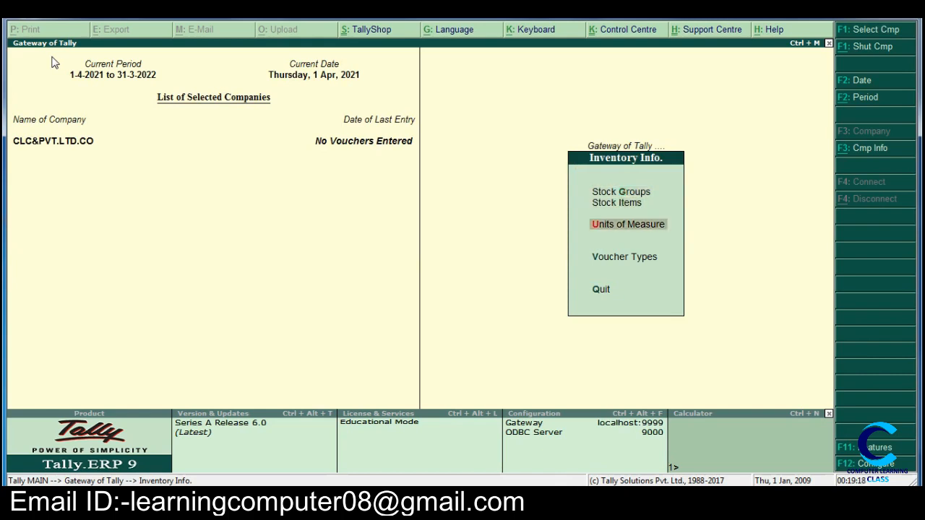
key("Up")
key("Up")
key("Down")
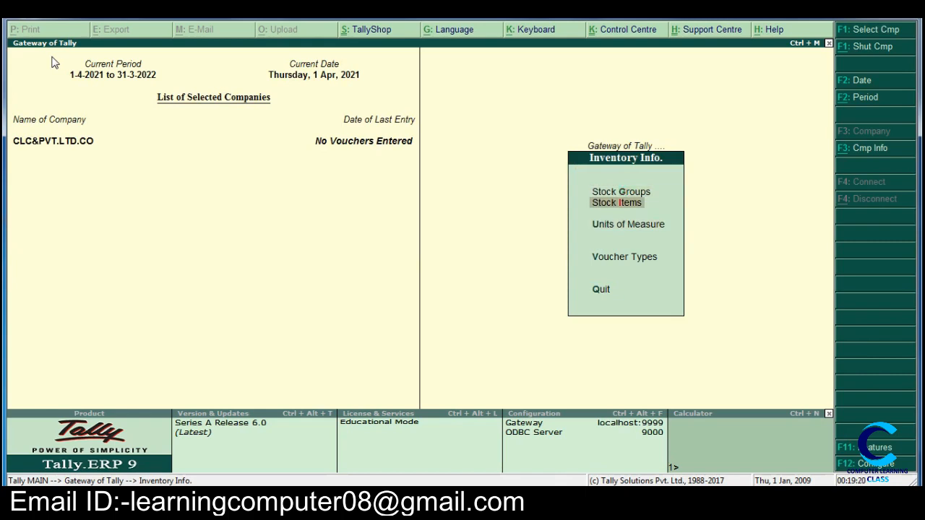
key("Return")
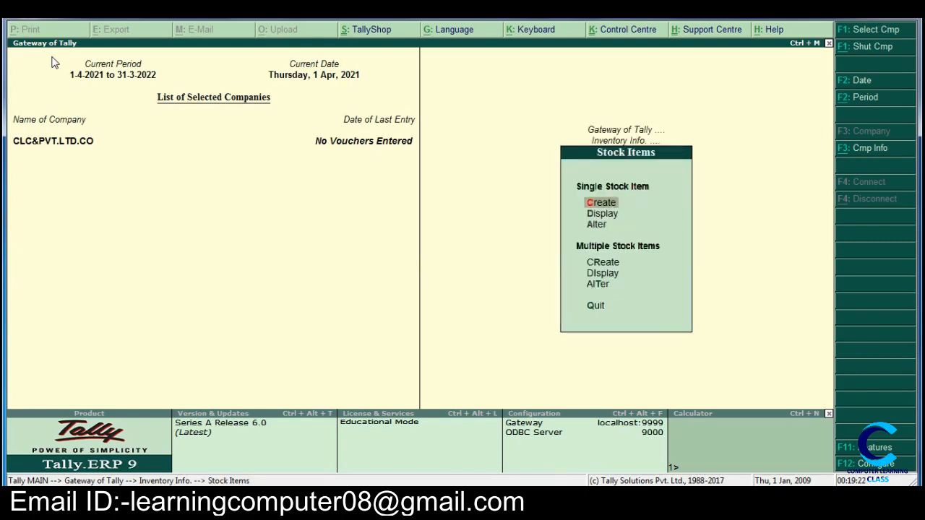
Step: Display the details of the single stock item CPU, including its group, unit and opening balance, and close the display
key("Down")
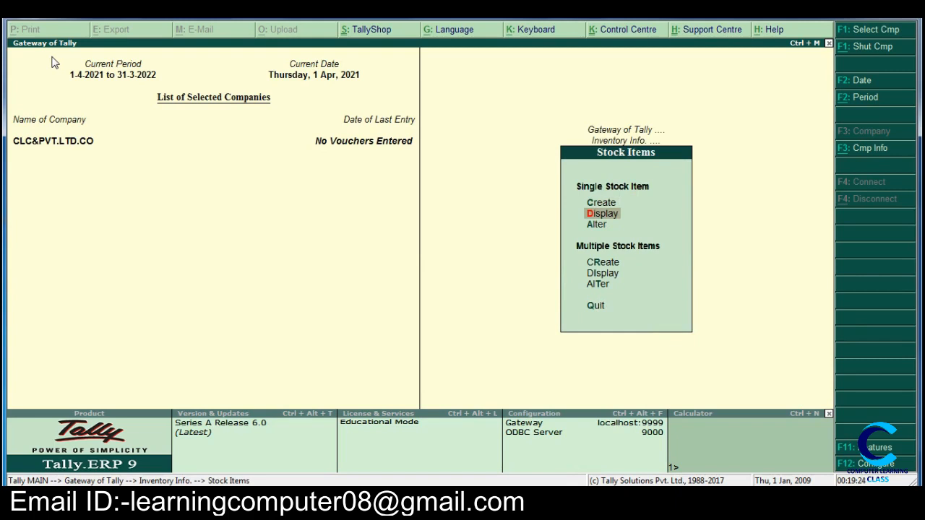
key("Down")
key("Down")
key("Down")
key("Up")
key("Up")
key("Up")
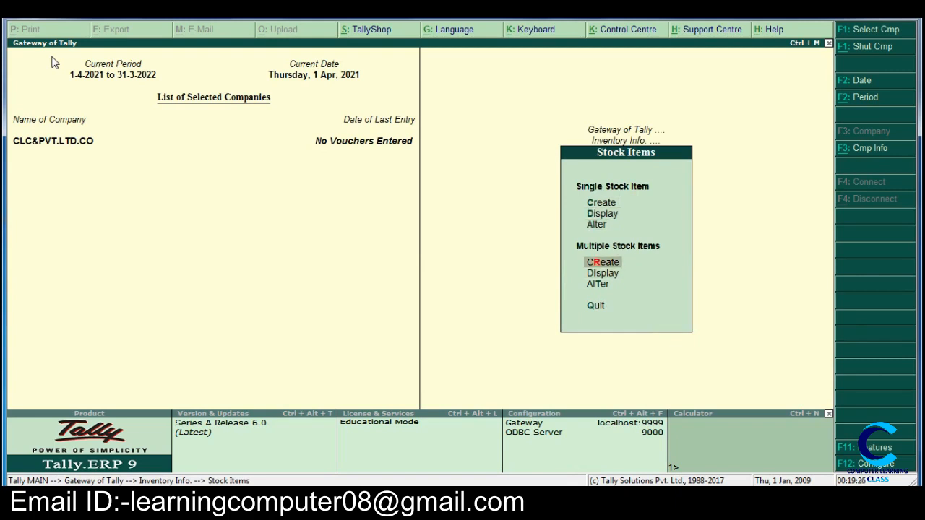
key("Return")
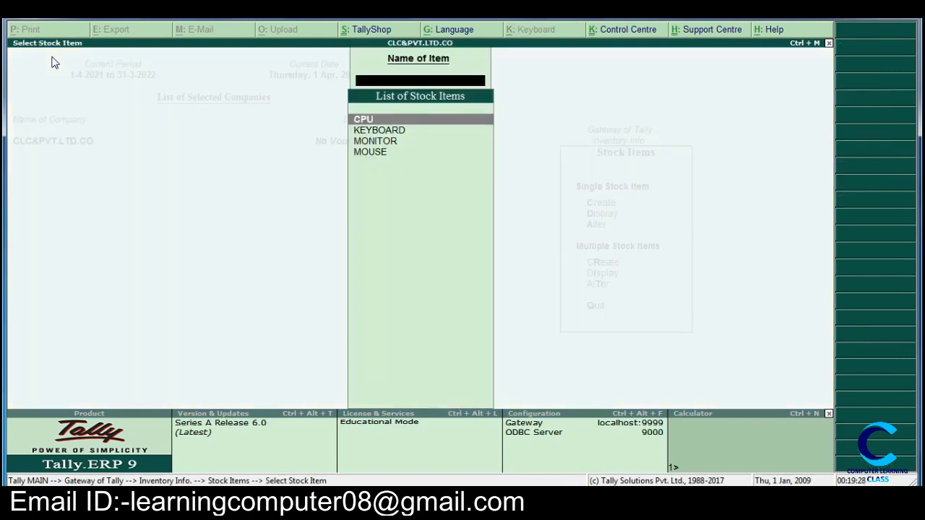
key("Return")
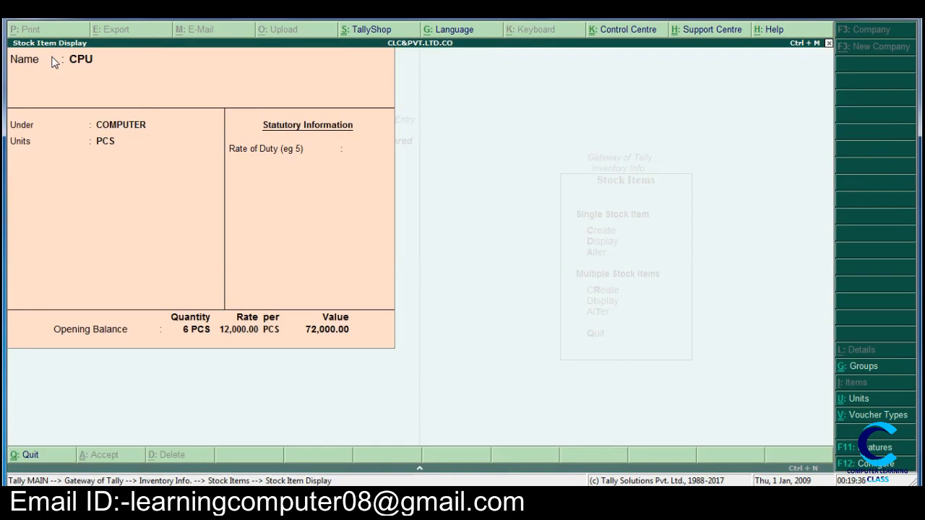
key("Escape")
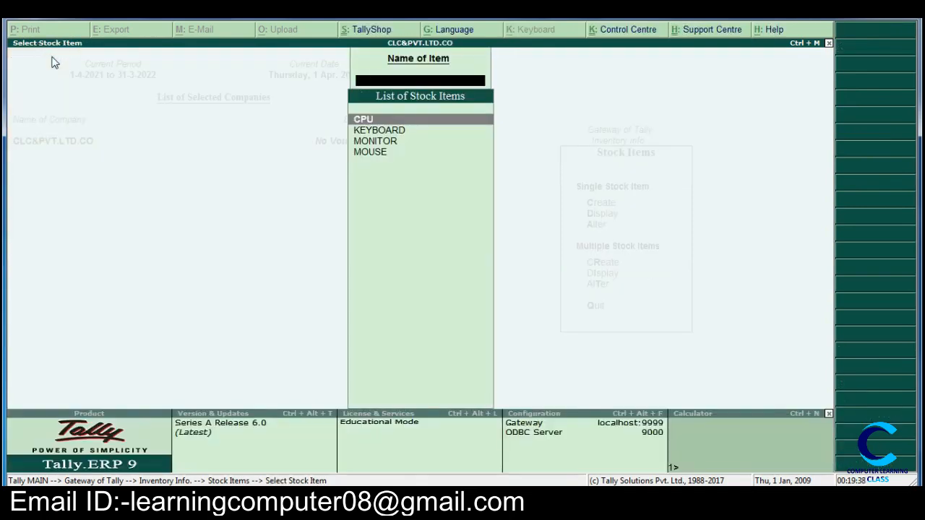
key("Escape")
Step: Display all stock items of the COMPUTER group together with their opening quantities and rates, and close the list
key("Down")
key("Down")
key("Down")
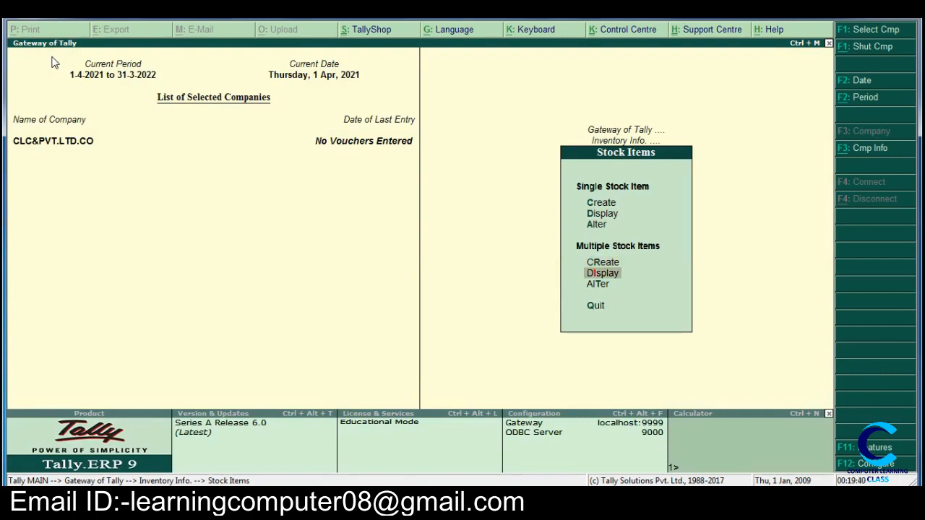
key("Return")
key("Down")
key("Return")
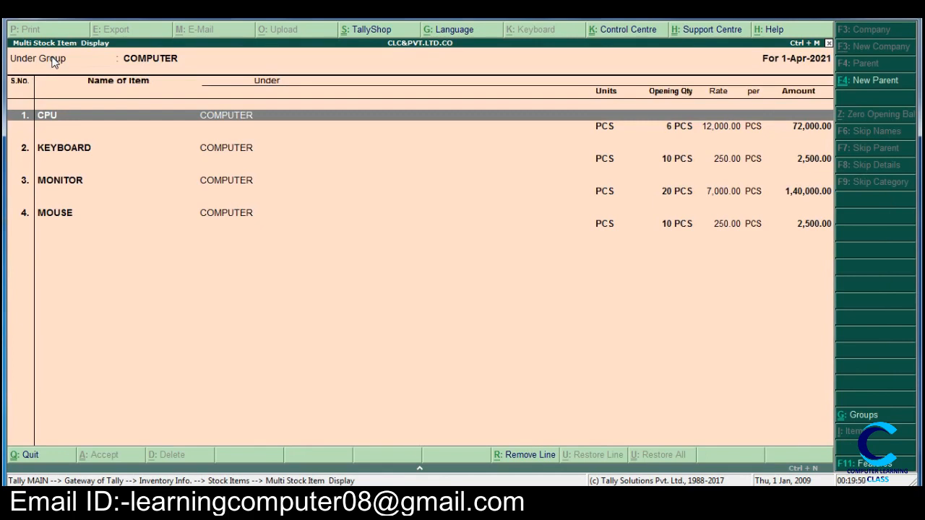
key("Escape")
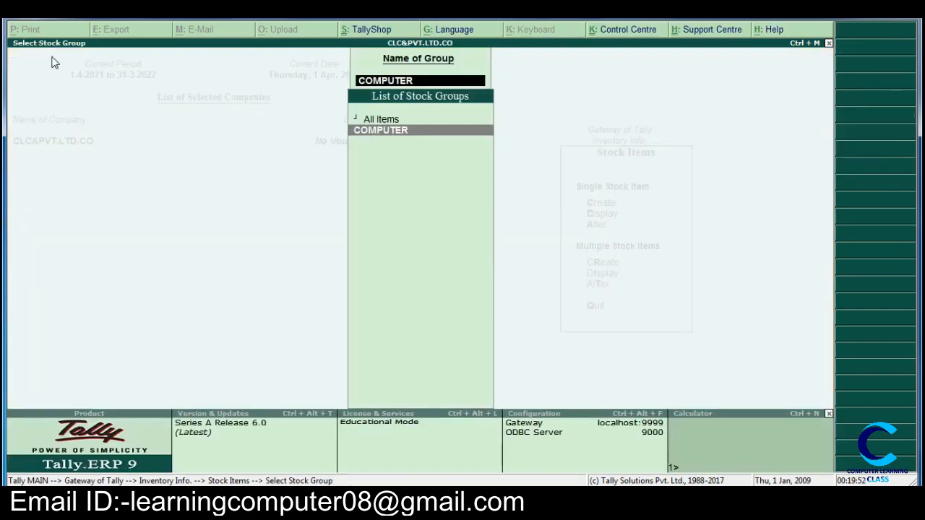
key("Escape")
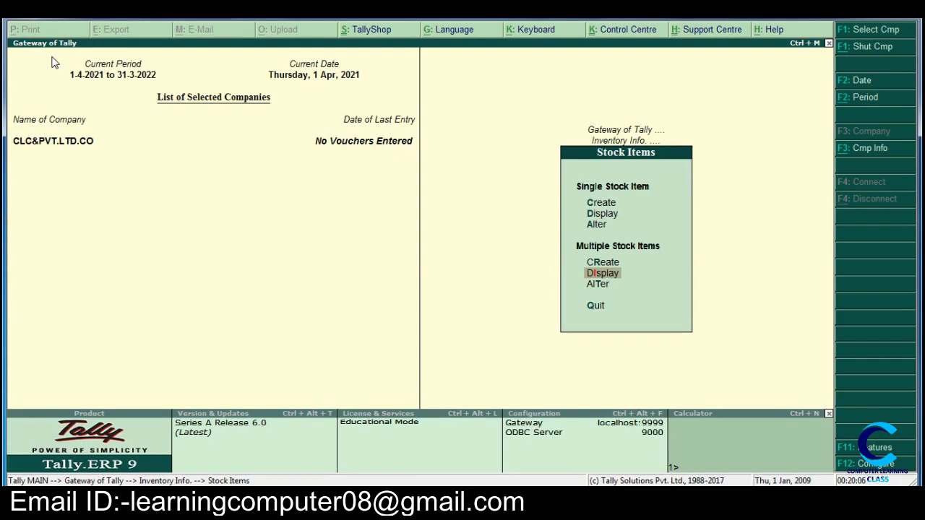
key("Down")
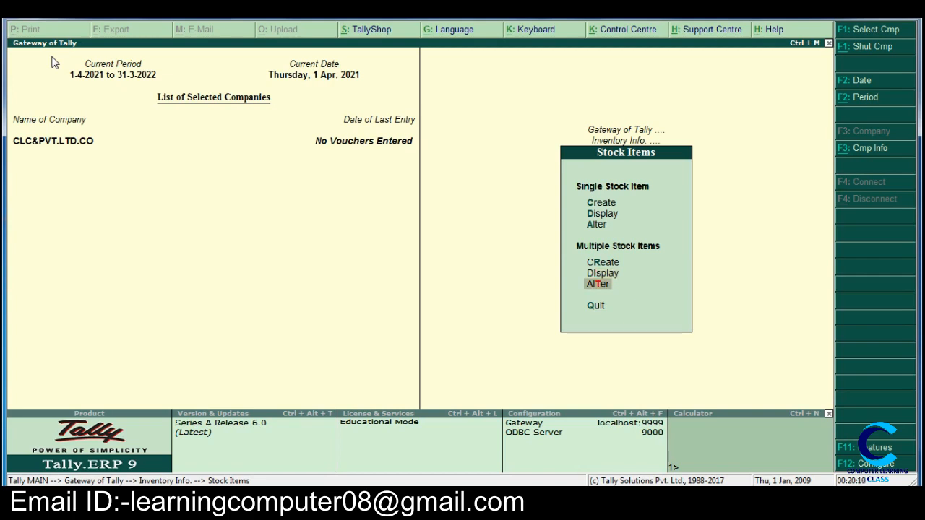
key("Up")
key("Up")
key("Up")
key("Up")
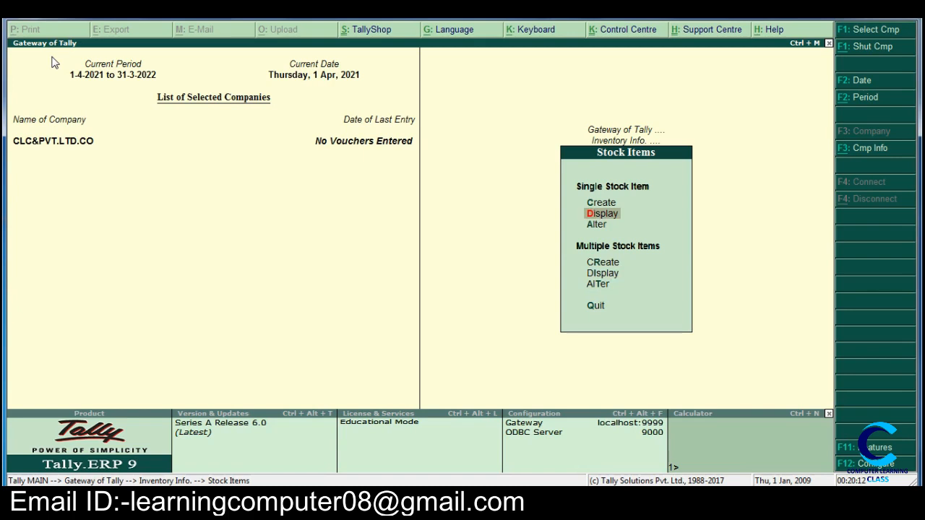
Step: Open the single stock item CPU for alteration and rename it SMPS
key("Down")
key("Down")
key("Down")
key("Down")
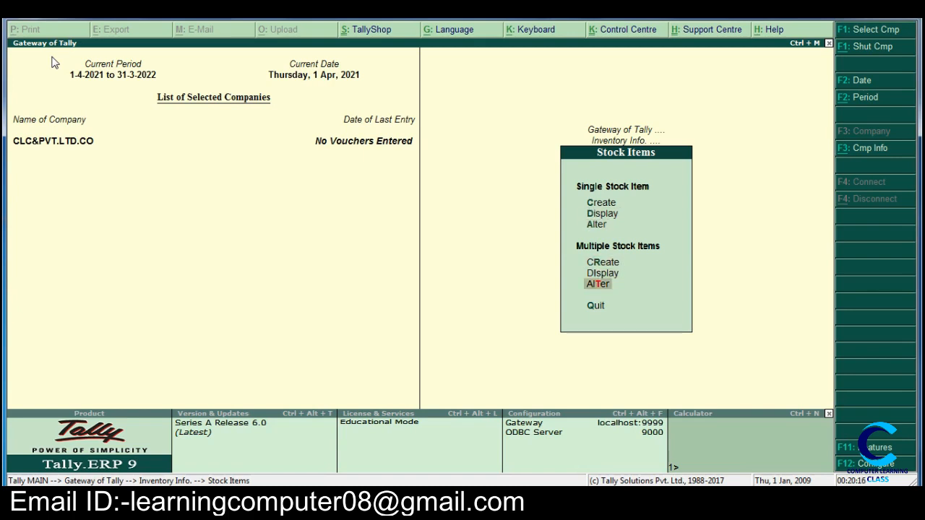
key("Up")
key("Up")
key("Up")
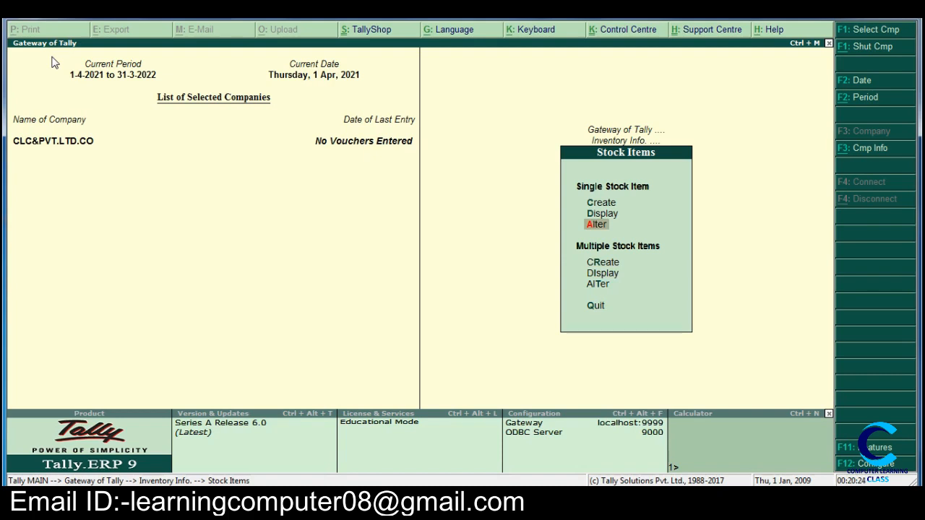
key("Return")
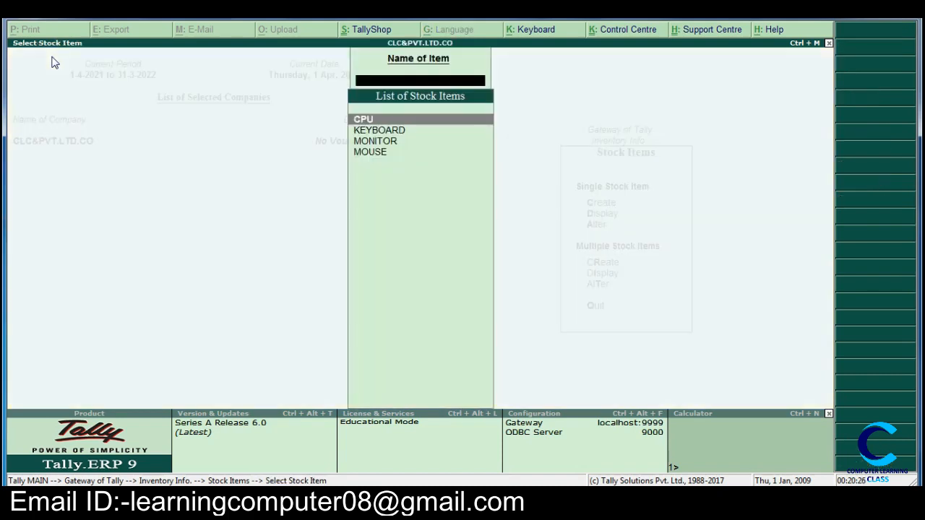
key("Return")
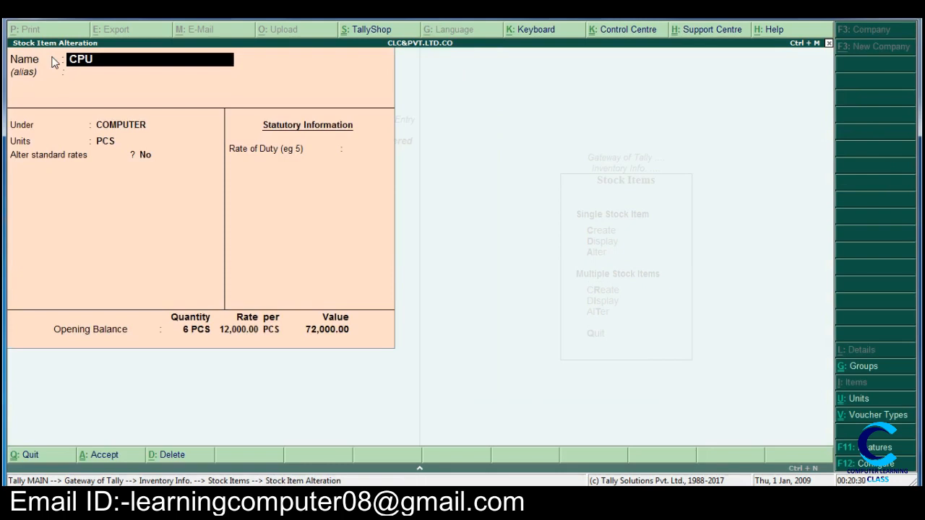
type("SMPS")
key("Return")
key("Return")
key("Return")
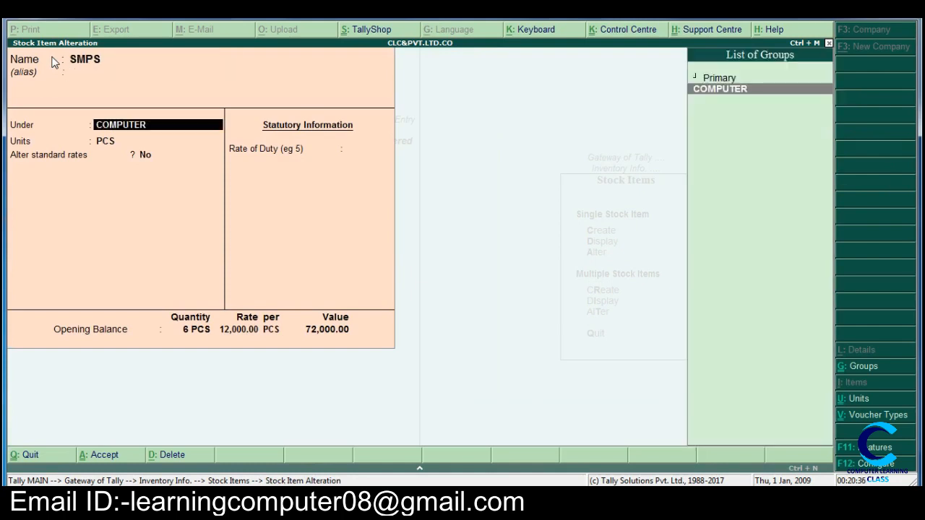
Step: Keep the item's group and unit, set its opening balance to 10 PCS at a rate of 700, and save it
key("Return")
key("Return")
key("Return")
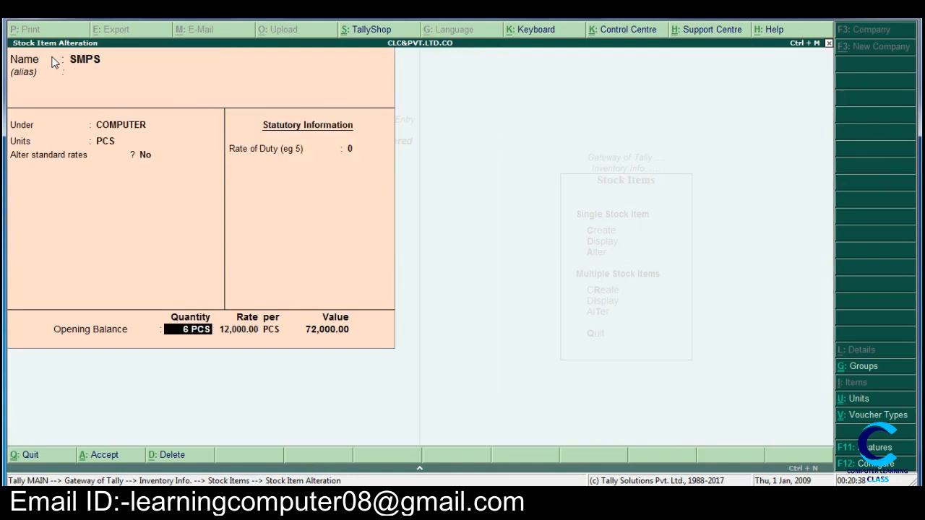
type("10")
key("Return")
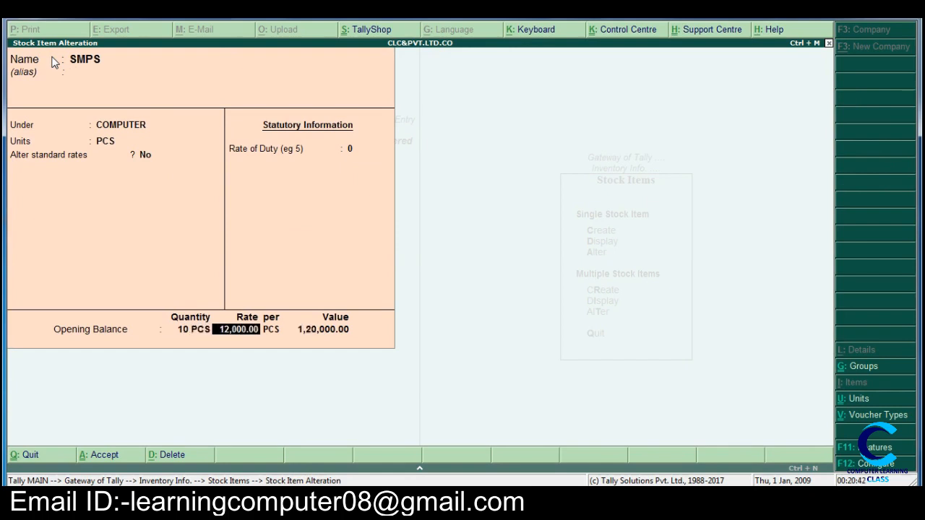
key("BackSpace")
type("700")
key("Return")
key("Return")
key("Return")
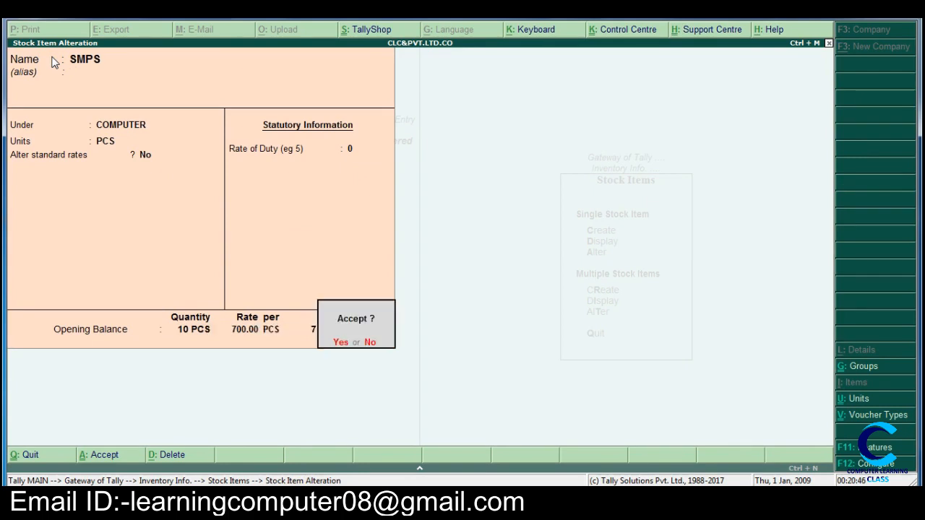
key("Return")
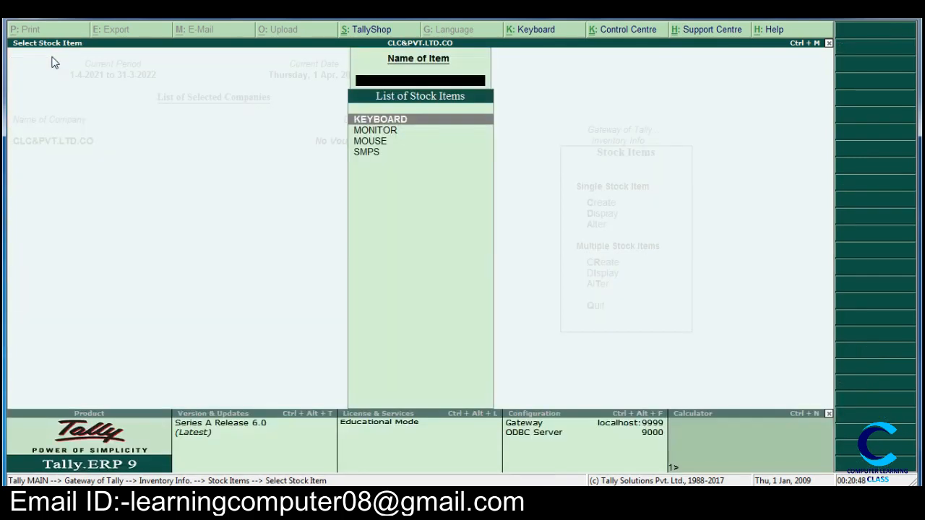
Step: Display all stock items of the COMPUTER group with their opening quantities and rates, and close the list
key("Escape")
key("Escape")
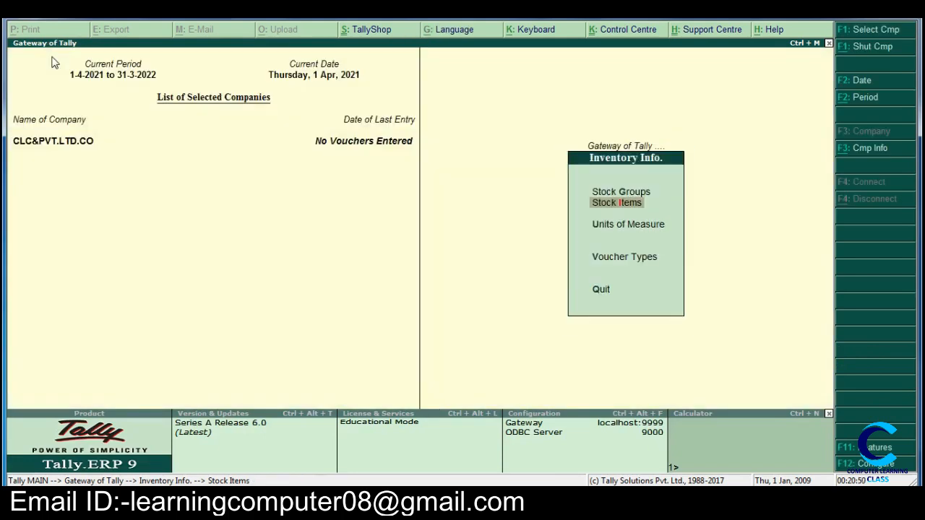
key("Return")
key("Down")
key("Down")
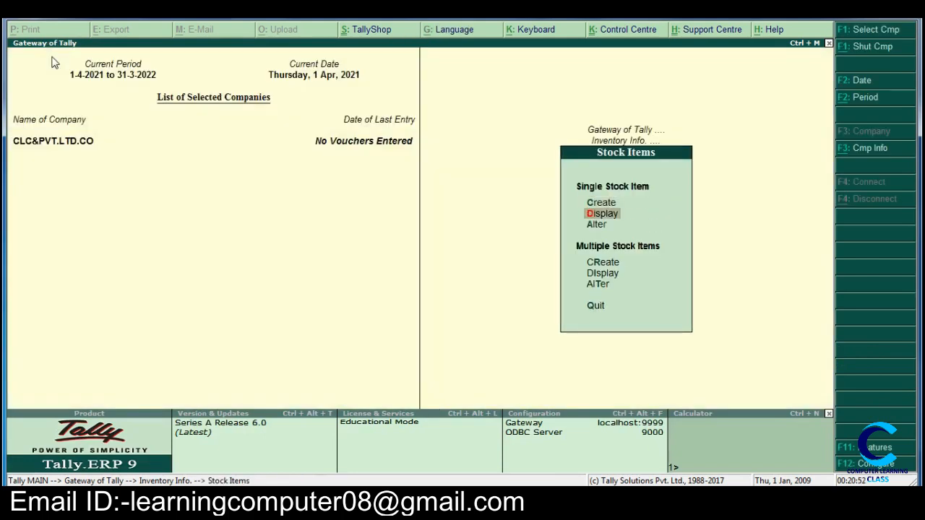
key("Down")
key("Down")
key("Return")
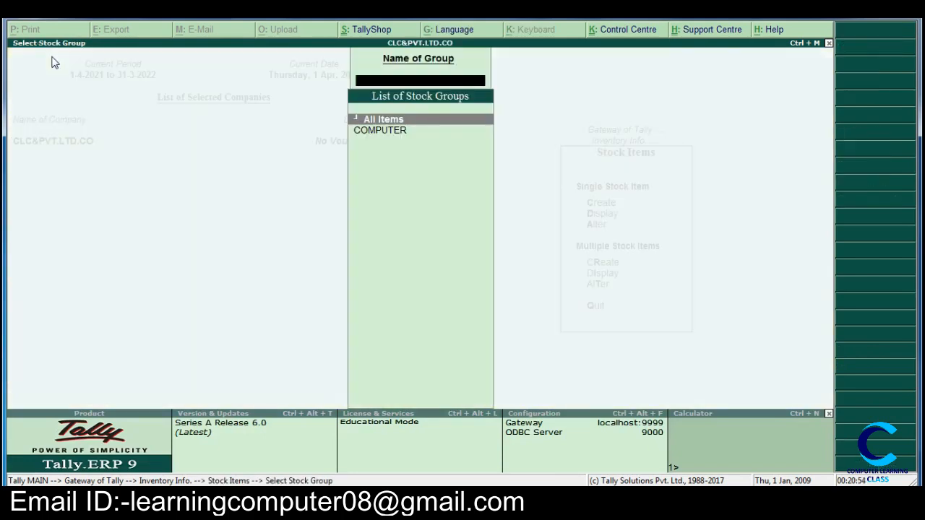
key("Down")
key("Return")
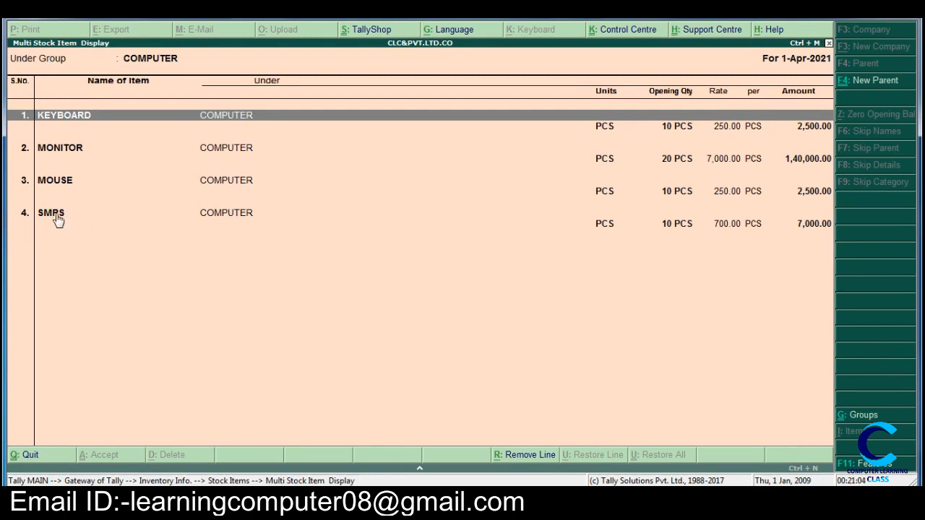
key("Escape")
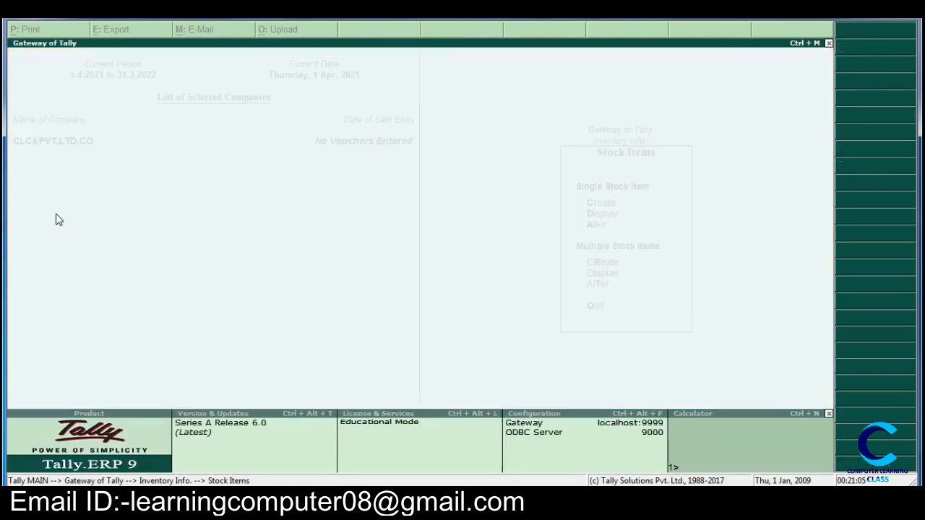
key("Escape")
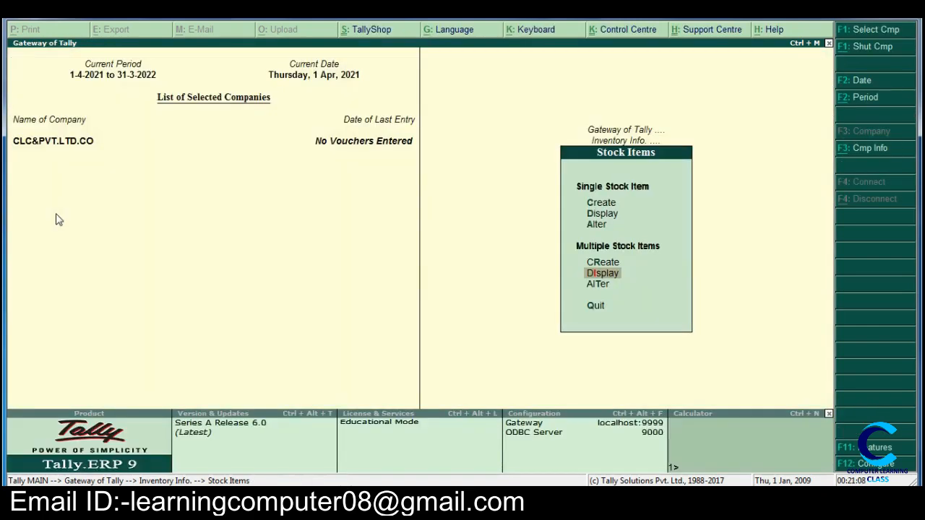
Step: Open all stock items of the COMPUTER group for alteration and go through each item's fields without changing any
key("Down")
key("Return")
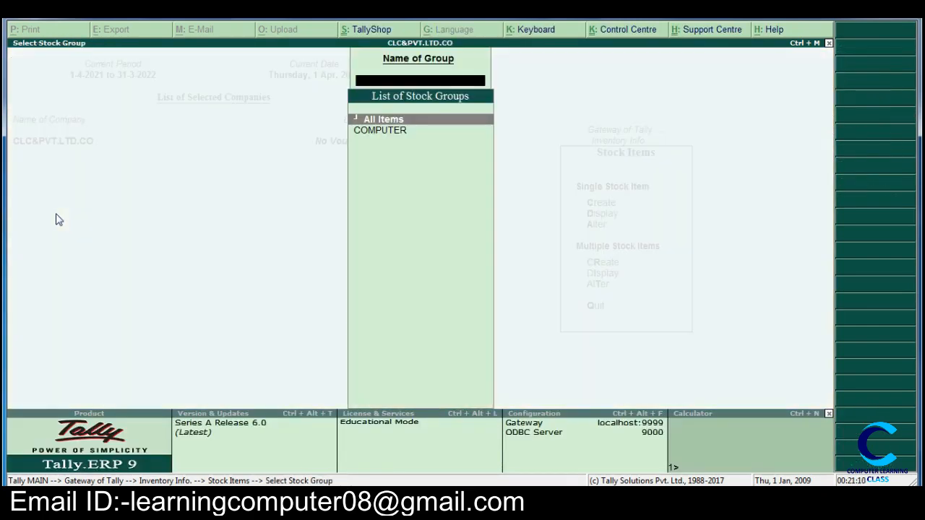
key("Down")
key("Return")
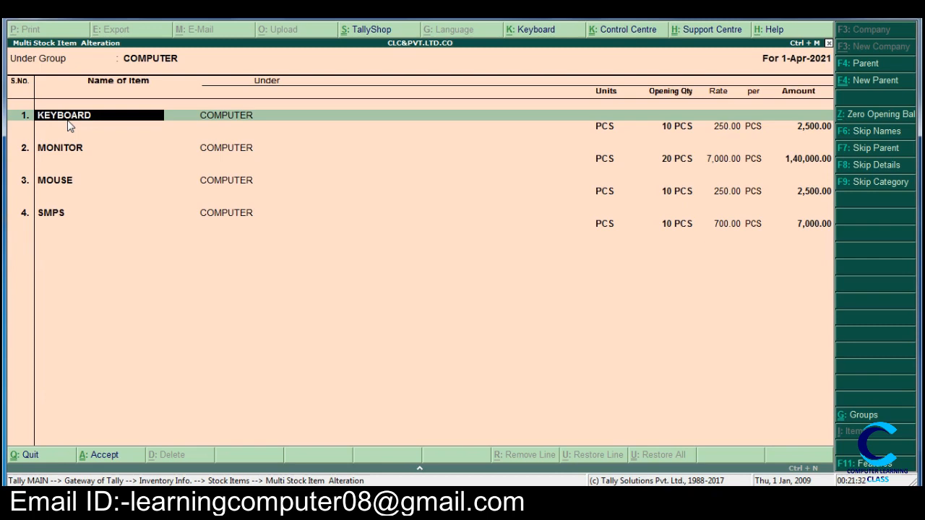
key("Return")
key("Return")
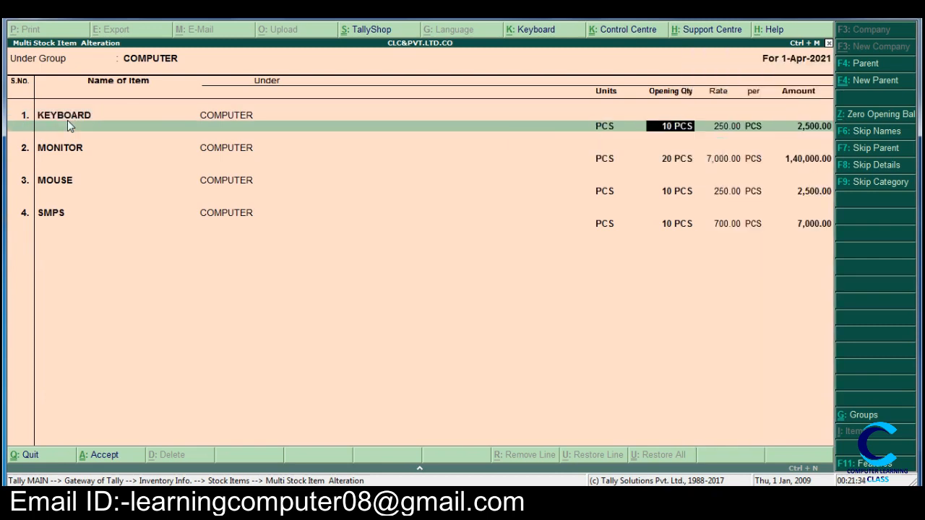
key("Return")
key("Return")
key("Return")
key("Return")
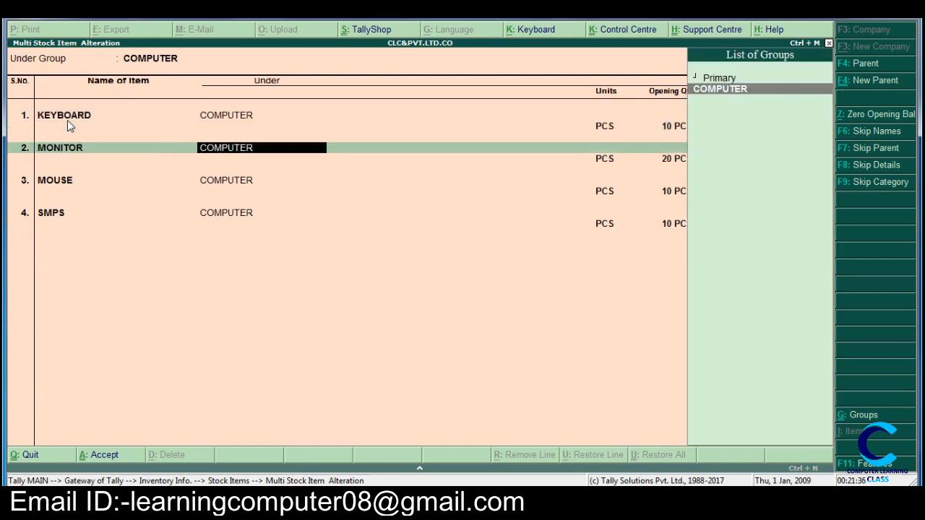
key("Return")
key("Return")
key("Return")
key("Return")
key("Return")
key("Return")
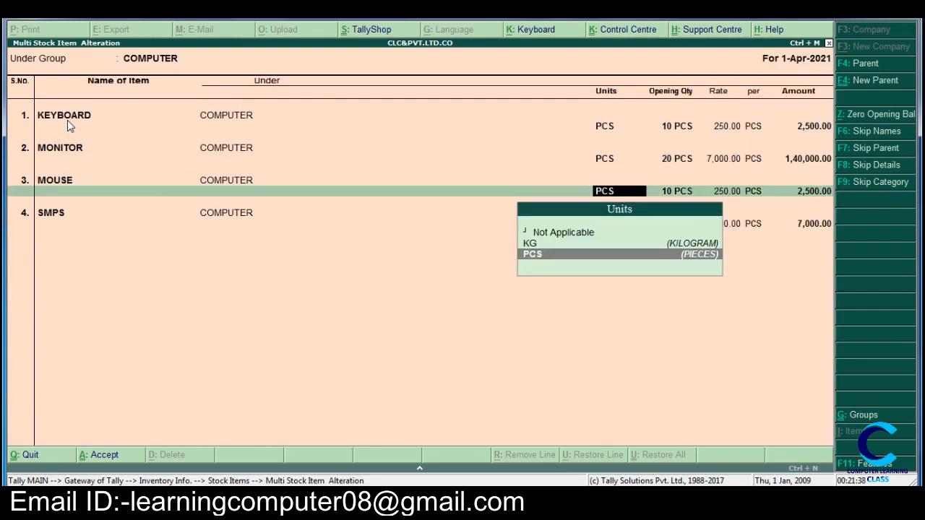
key("Return")
key("Return")
key("Return")
key("Return")
key("Return")
key("Return")
key("Return")
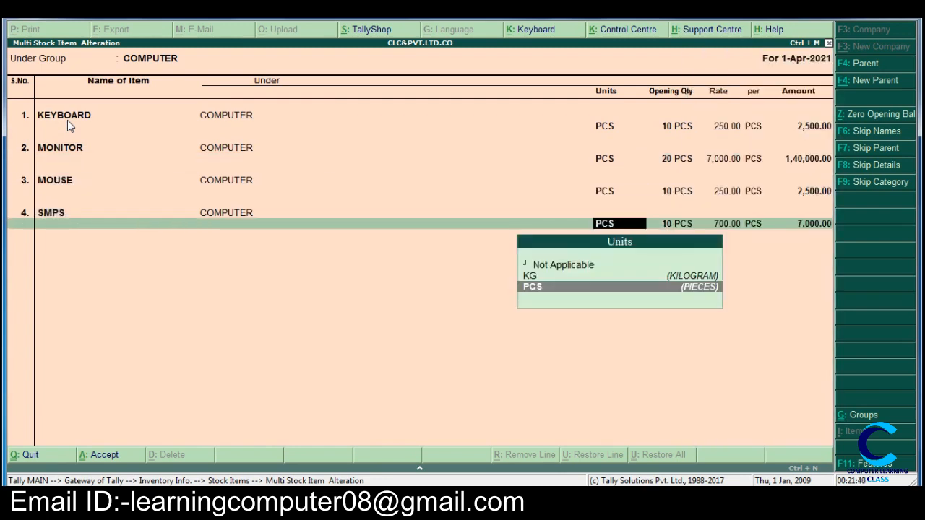
key("Return")
key("Return")
key("Return")
key("Return")
key("Return")
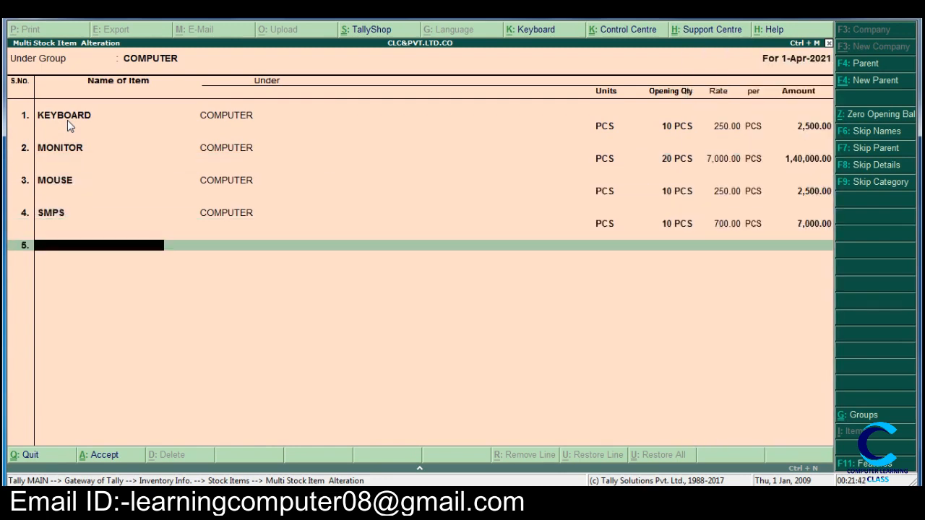
key("Return")
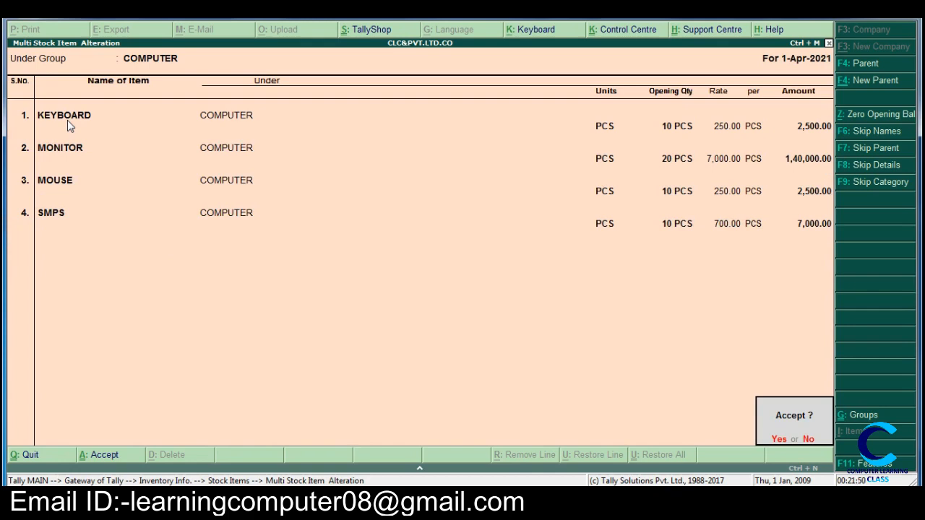
Step: Decline saving, go back through the entries to KEYBOARD, and quit the multiple item alteration
key("n")
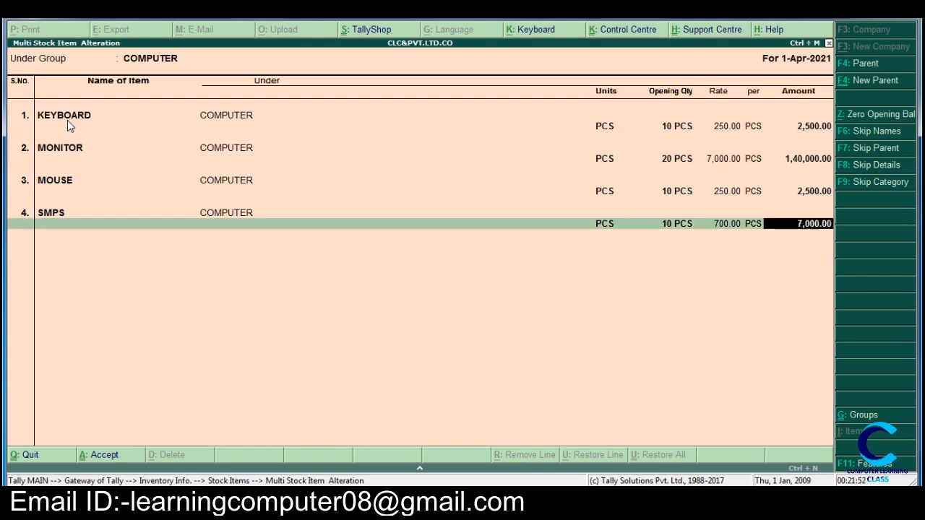
key("BackSpace")
key("BackSpace")
key("BackSpace")
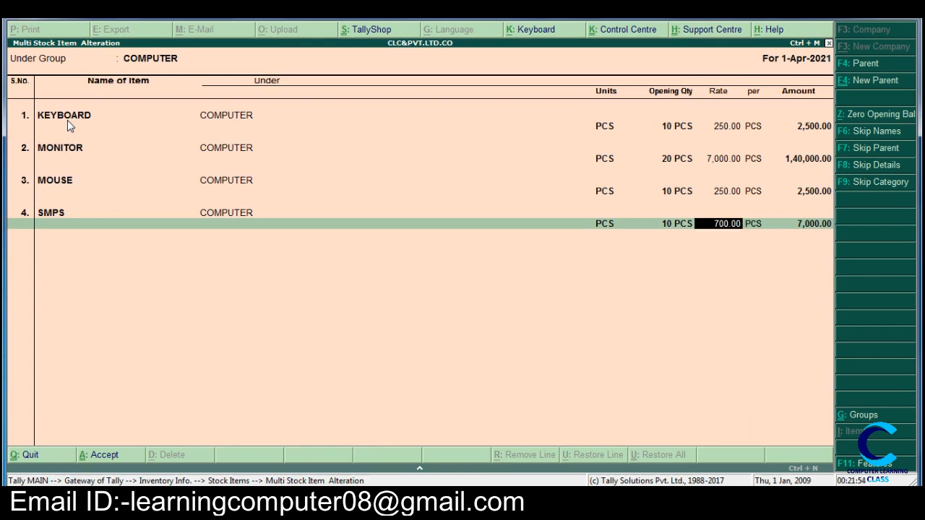
key("BackSpace")
key("BackSpace")
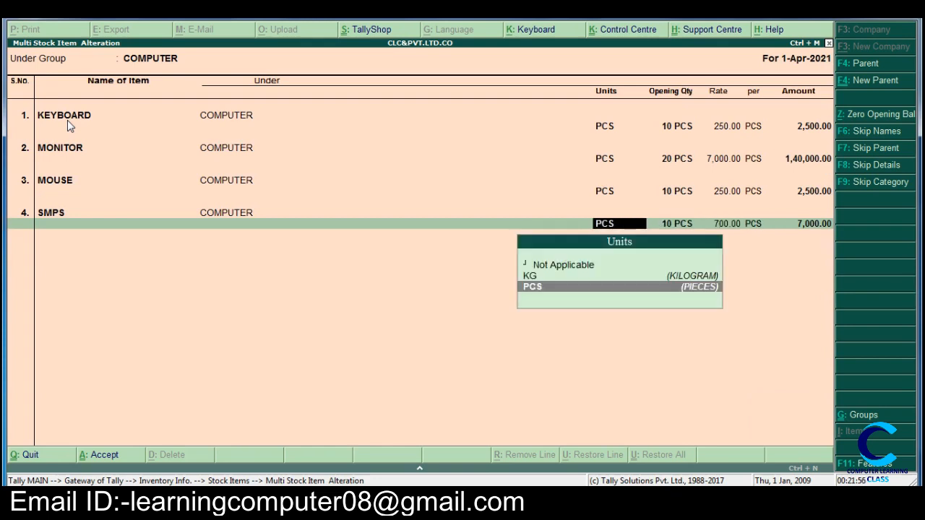
key("BackSpace")
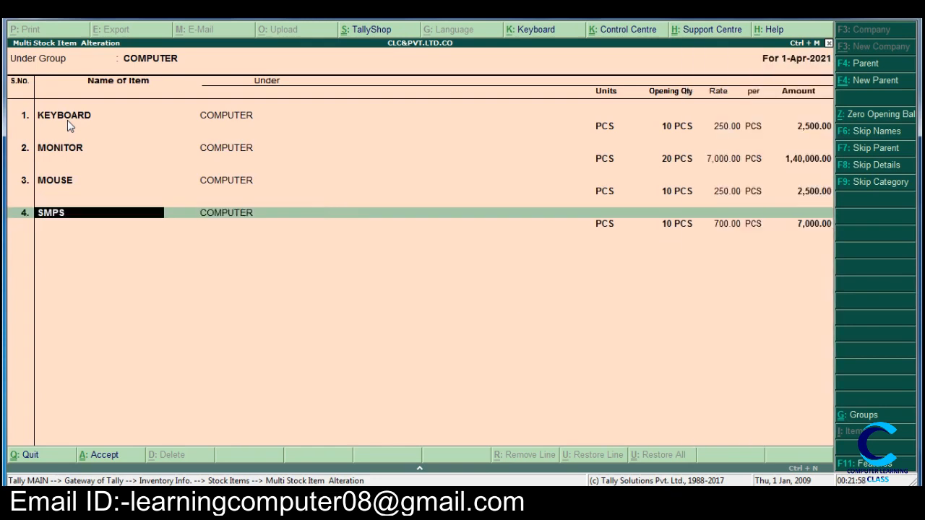
key("BackSpace")
key("BackSpace")
key("BackSpace")
key("BackSpace")
key("BackSpace")
key("BackSpace")
key("BackSpace")
key("BackSpace")
key("BackSpace")
key("BackSpace")
key("BackSpace")
key("BackSpace")
key("BackSpace")
key("BackSpace")
key("BackSpace")
key("BackSpace")
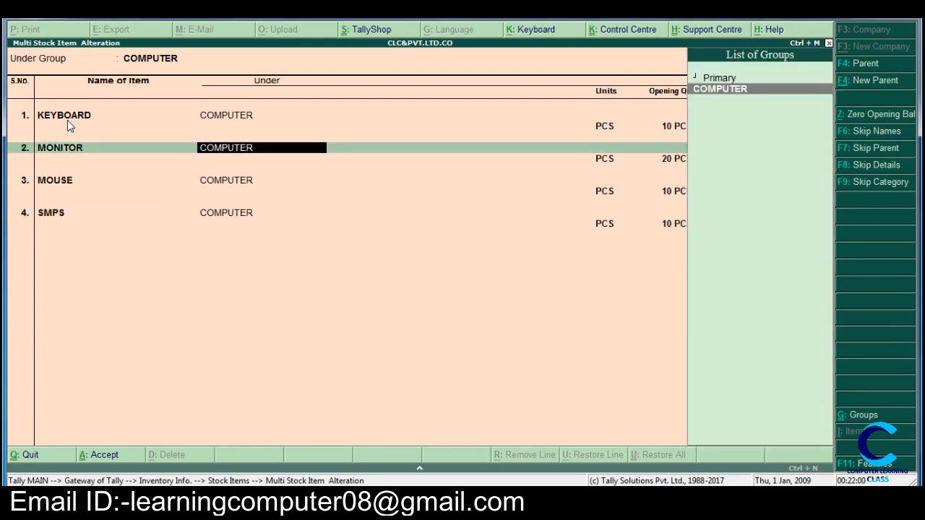
key("BackSpace")
key("BackSpace")
key("BackSpace")
key("BackSpace")
key("BackSpace")
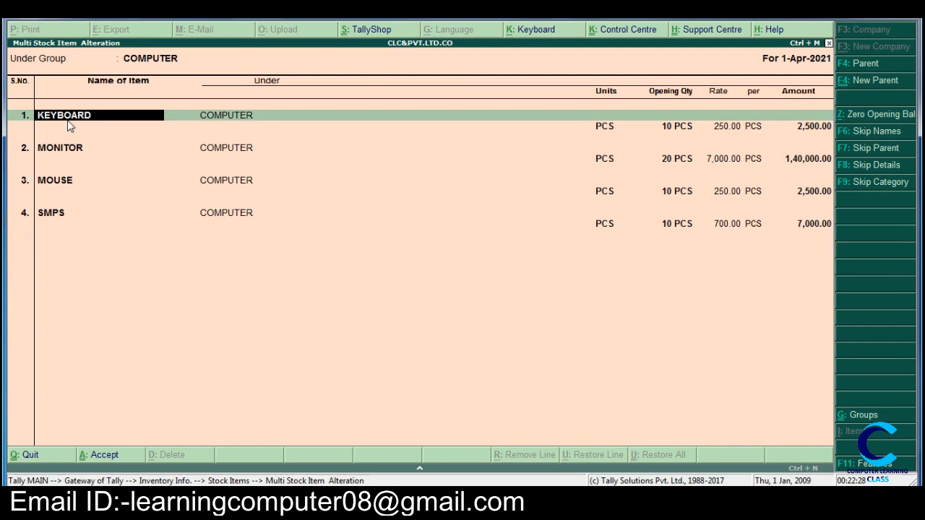
key("Escape")
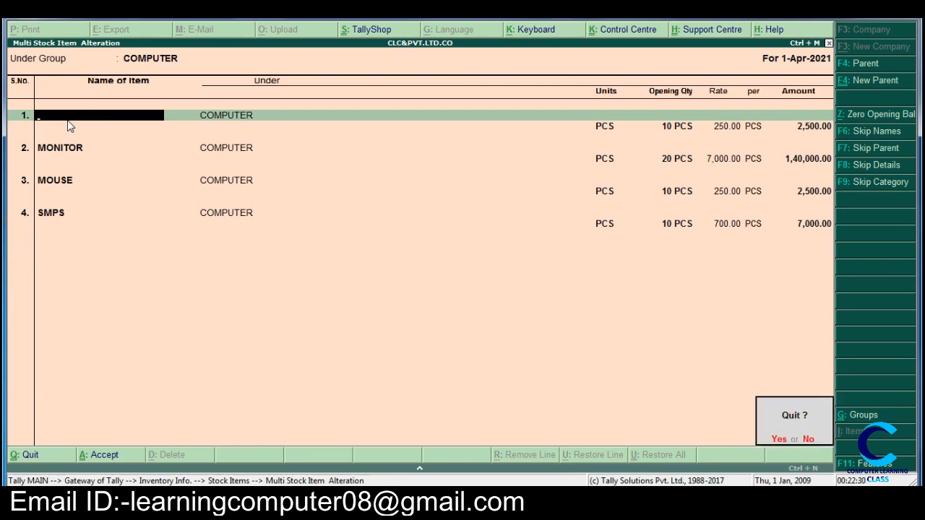
key("y")
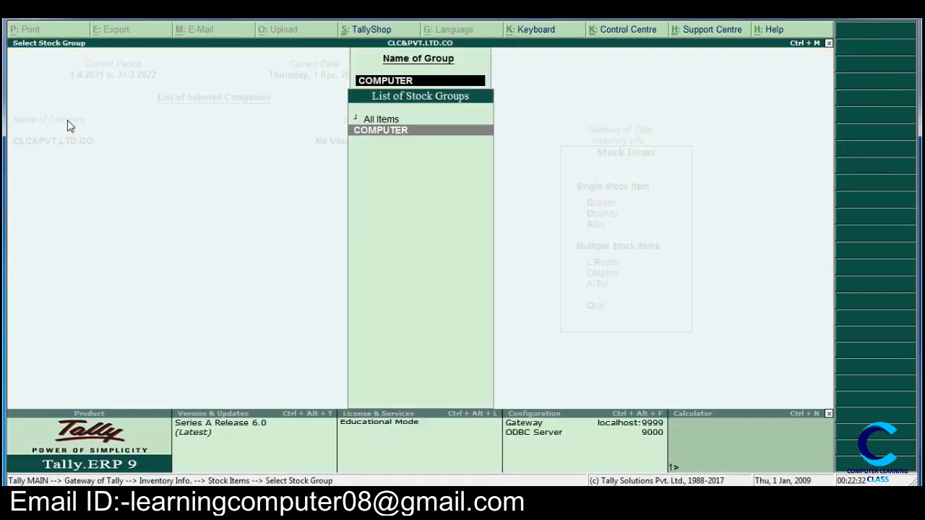
key("Escape")
key("Escape")
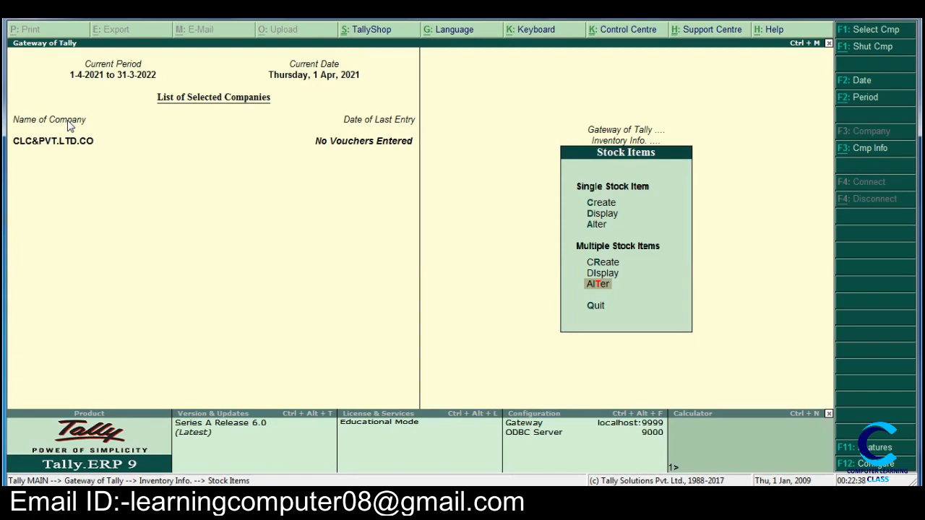
key("Up")
key("Up")
key("Up")
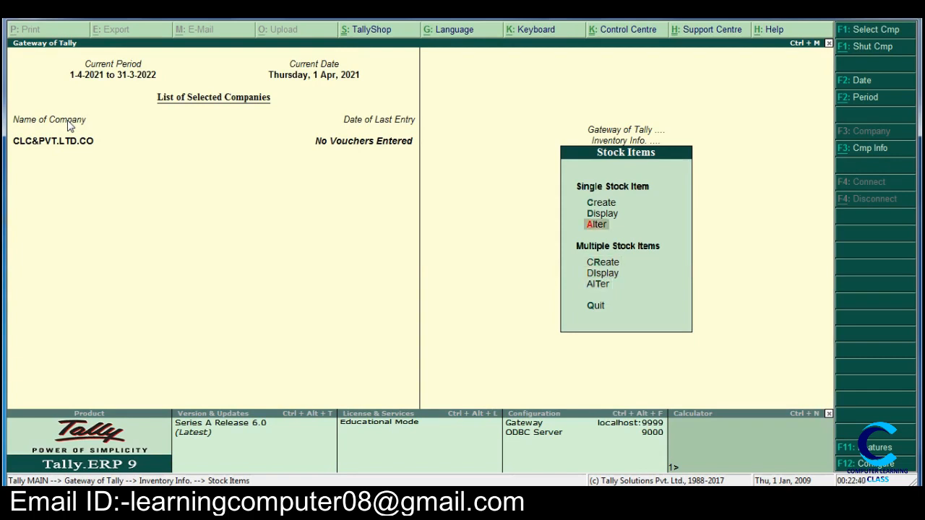
key("Return")
key("Down")
key("Down")
key("Down")
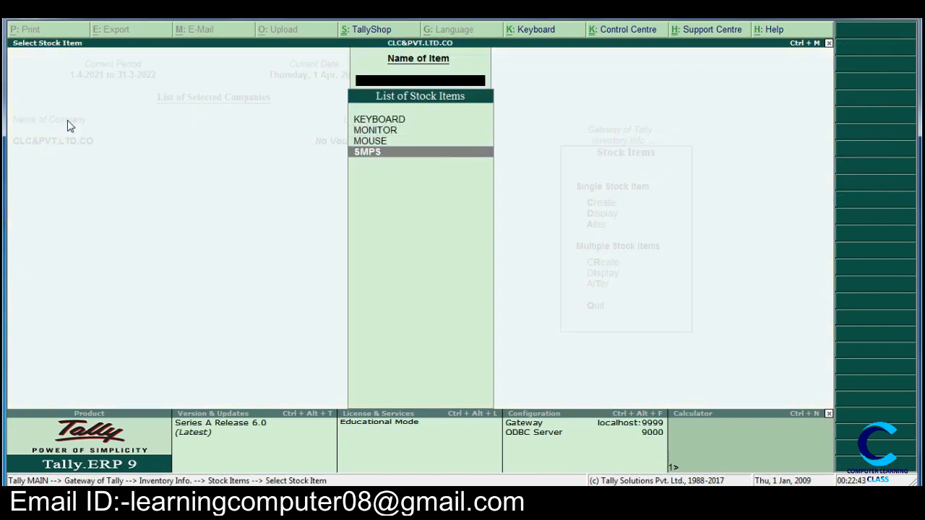
key("Return")
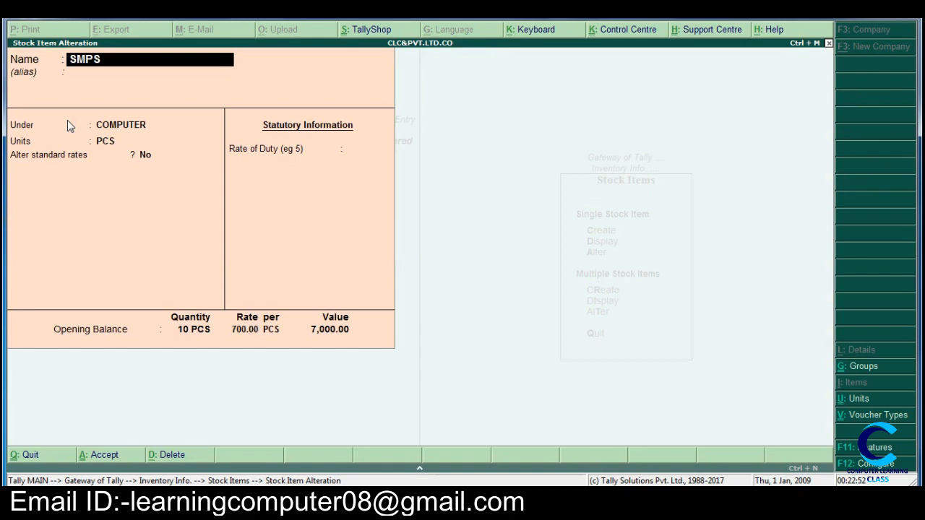
key("BackSpace")
key("Escape")
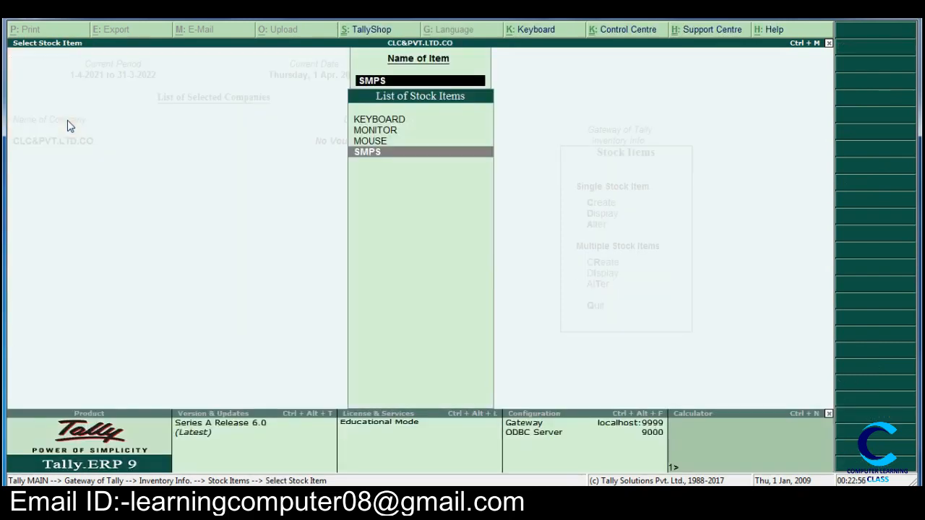
key("BackSpace")
key("Escape")
Step: Open the stock item SMPS for single alteration, delete it, and leave the item selection
key("Down")
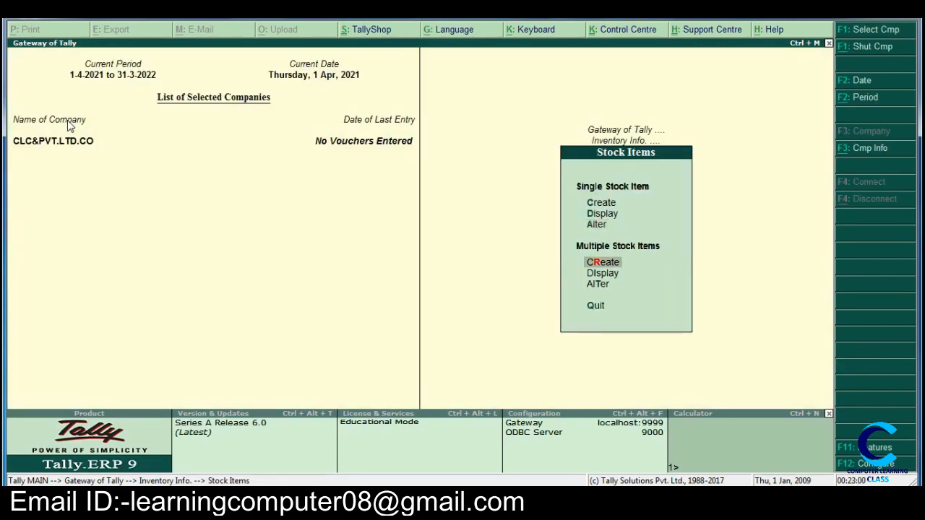
key("Up")
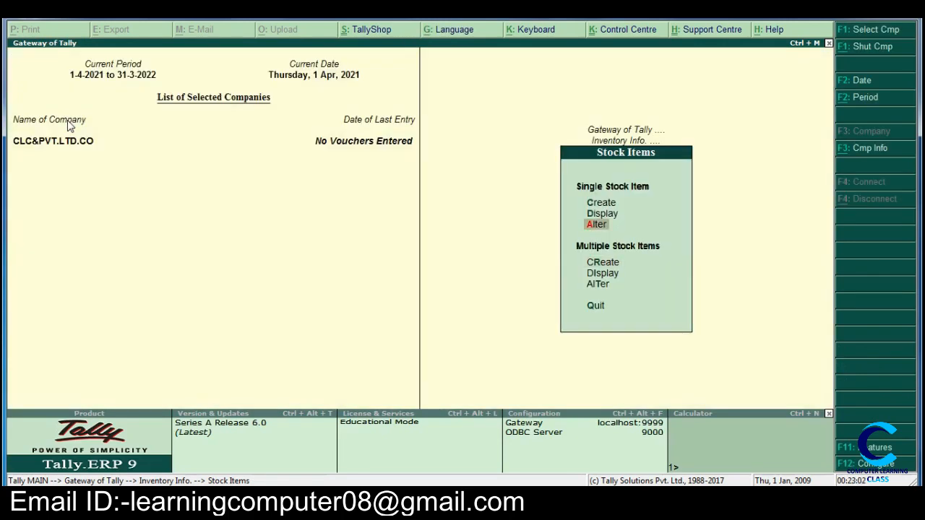
key("Return")
key("Down")
key("Down")
key("Down")
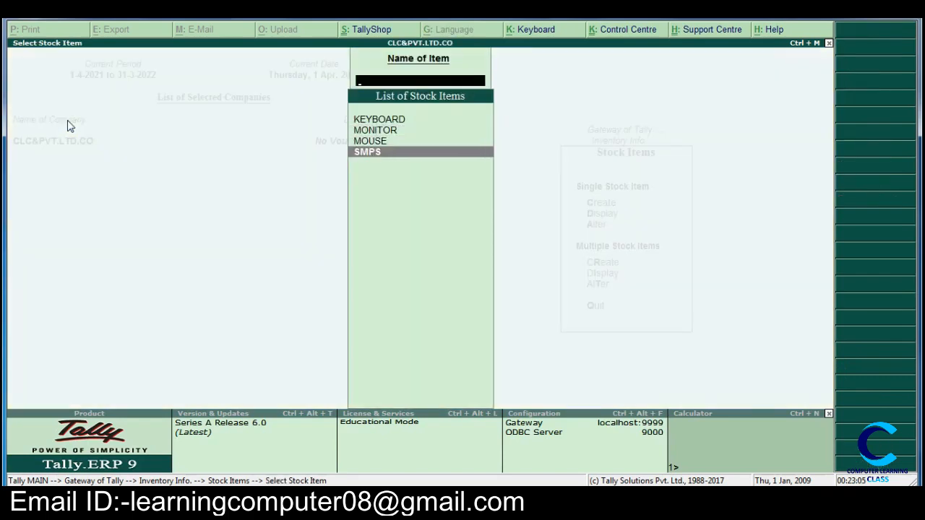
key("Return")
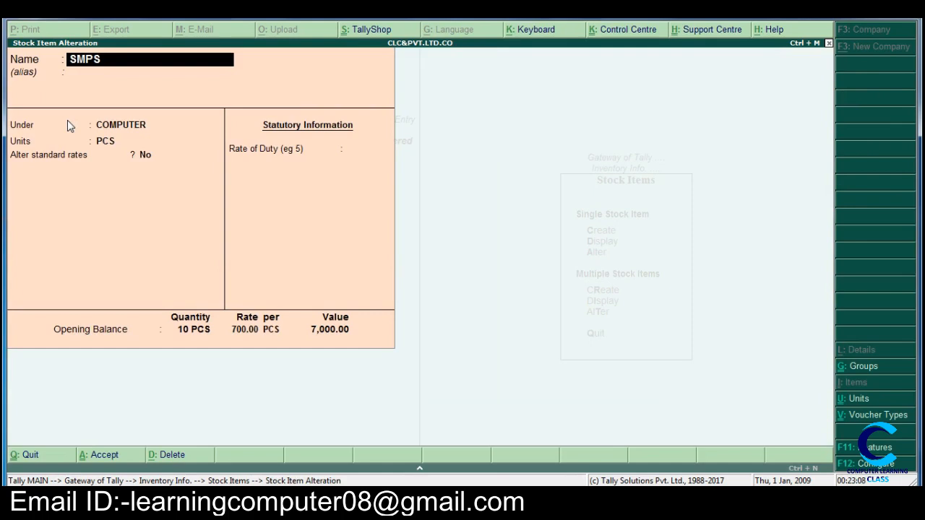
key("alt+d")
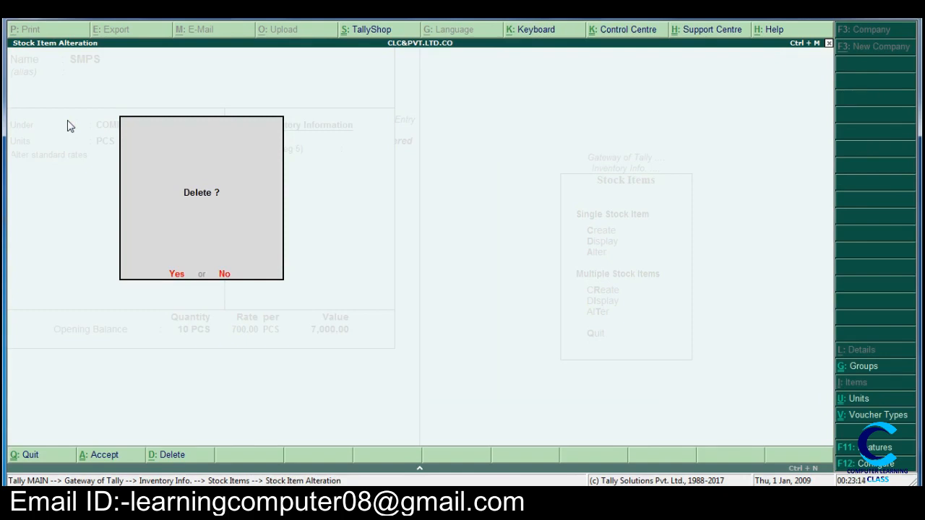
key("y")
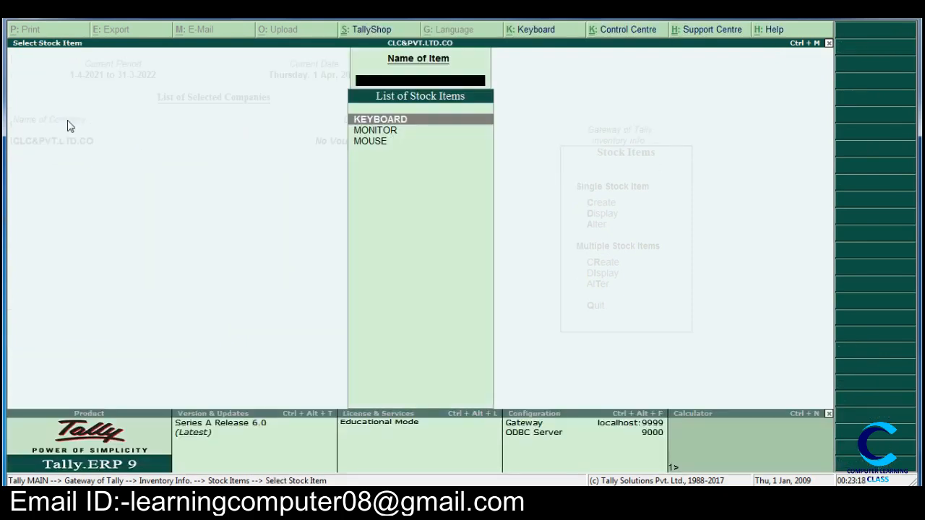
key("Escape")
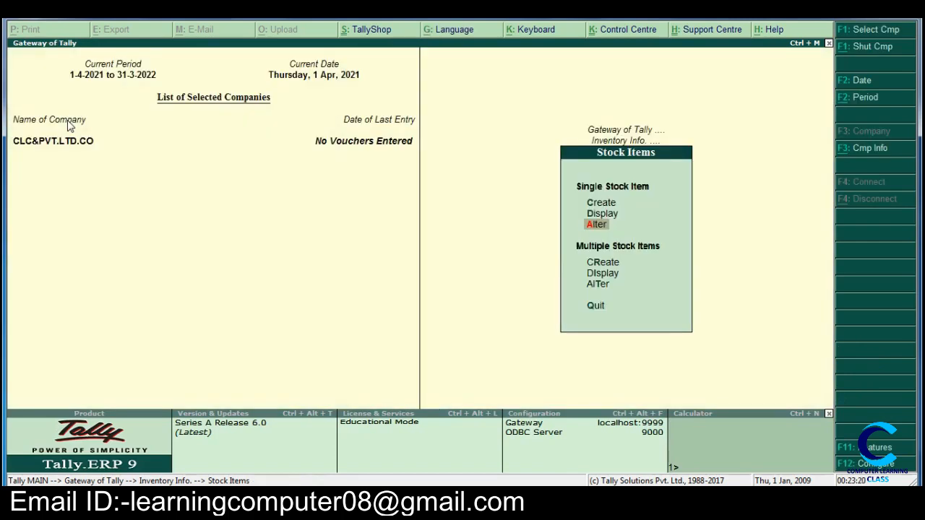
Step: Check the list of stock items available for single display and close it
key("Up")
key("Return")
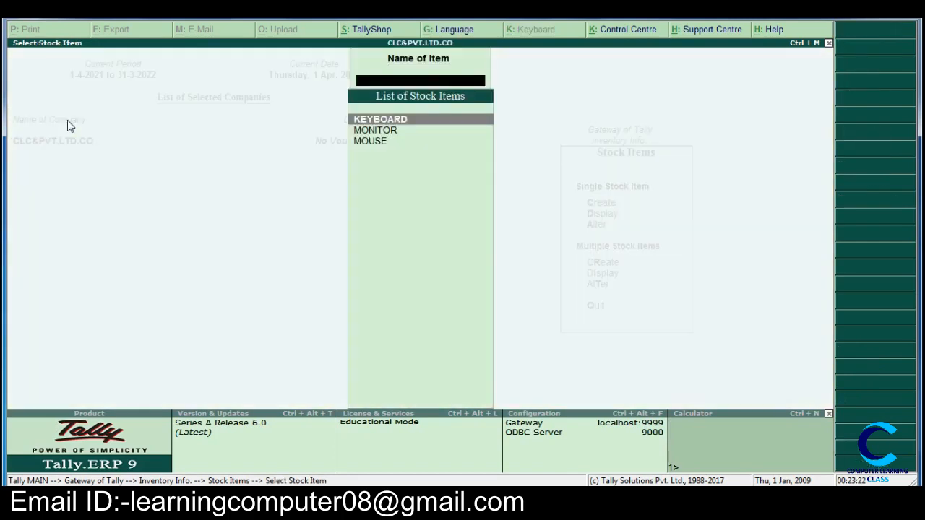
key("Escape")
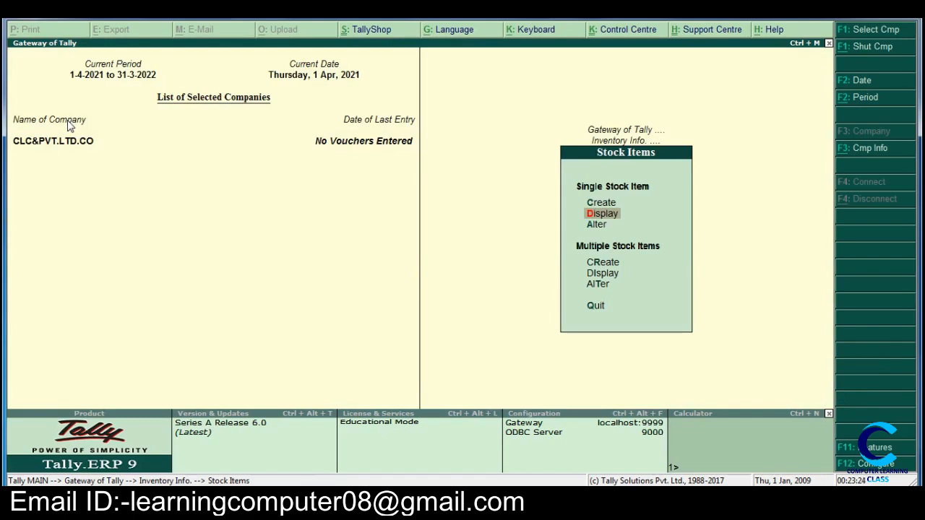
Step: Display all stock items of the COMPUTER group with their opening quantities and rates, and close the list
key("Escape")
key("Return")
key("Down")
key("Down")
key("Down")
key("Down")
key("Return")
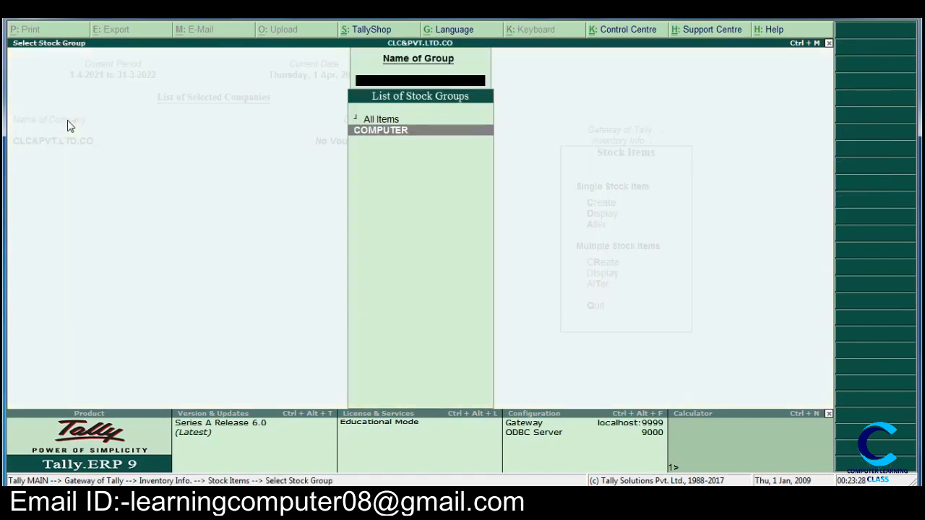
key("Return")
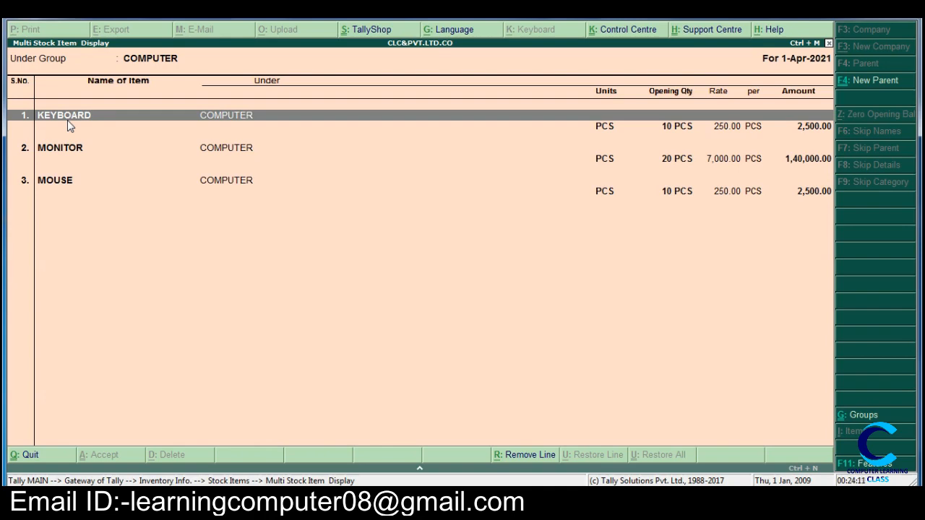
key("Escape")
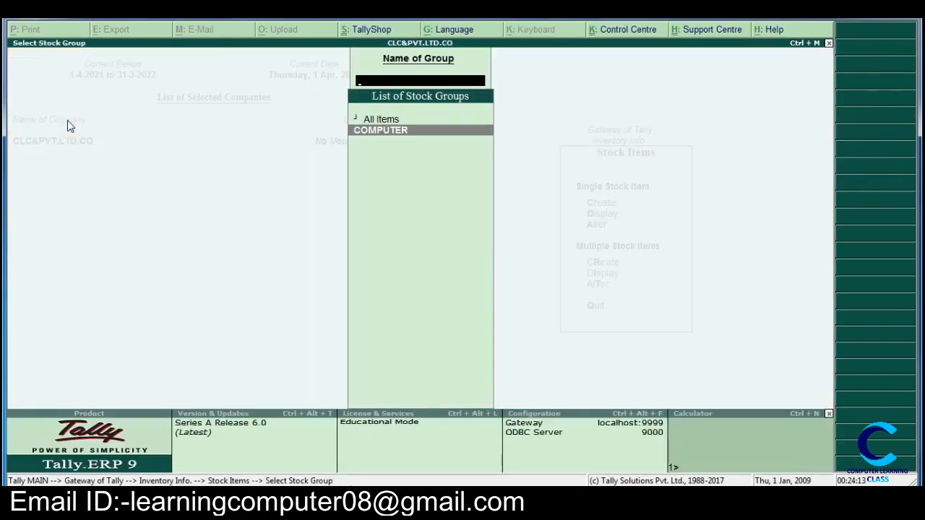
key("Escape")
Step: Start a multiple stock item creation under the COMPUTER group and enter the item CPU with the unit PCS
key("Up")
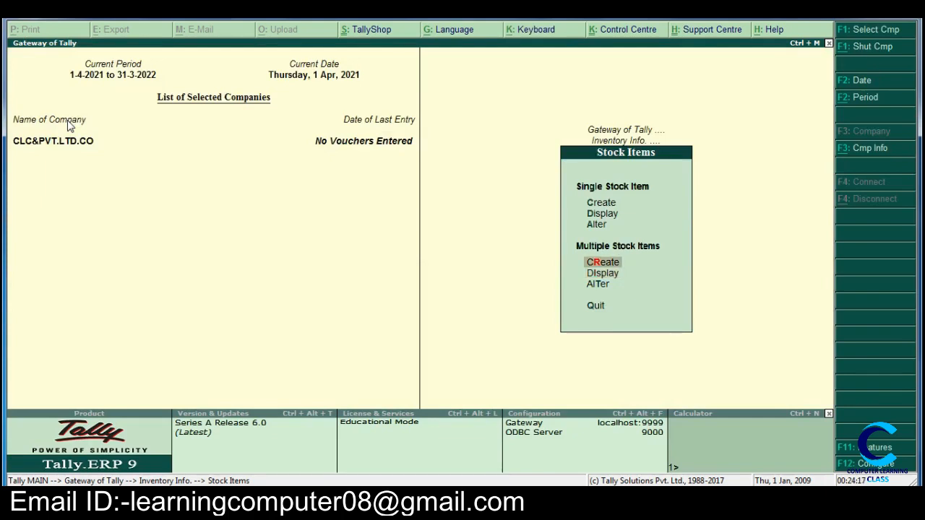
key("Return")
key("Down")
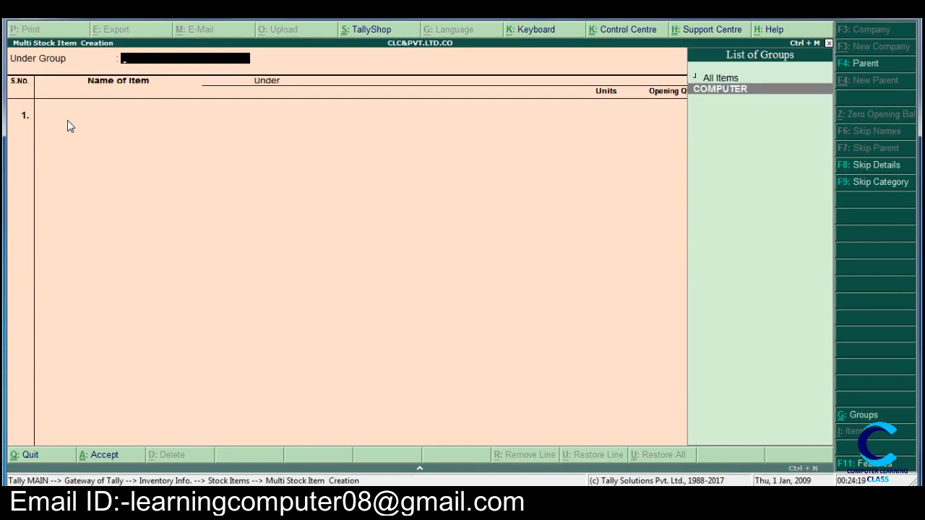
key("Return")
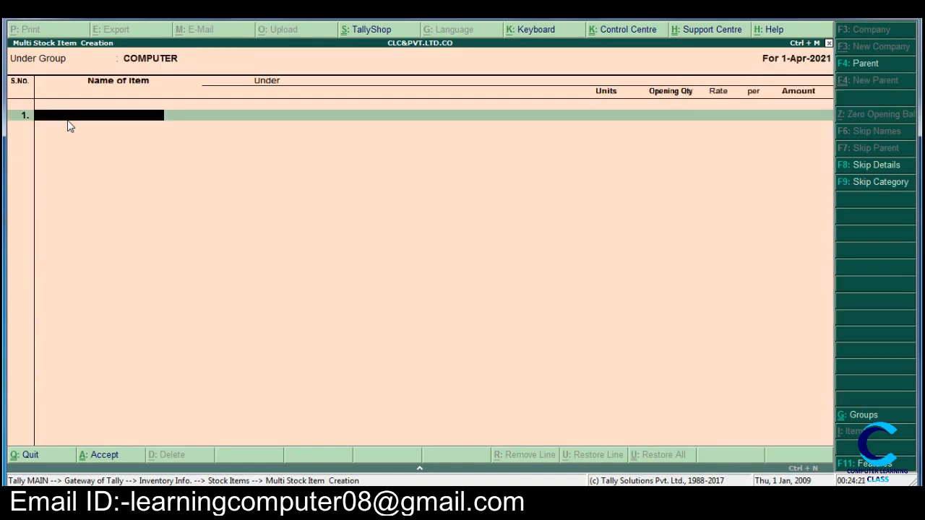
type("CPU")
key("Return")
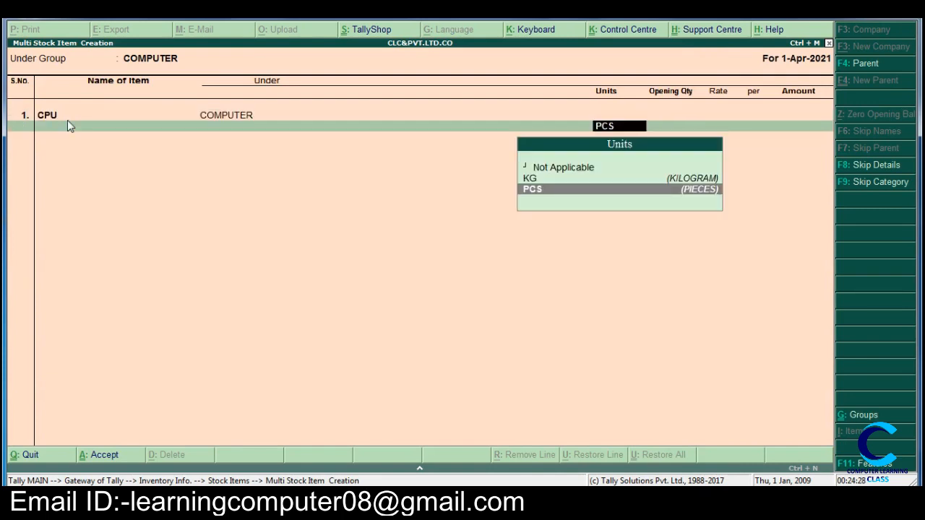
key("Return")
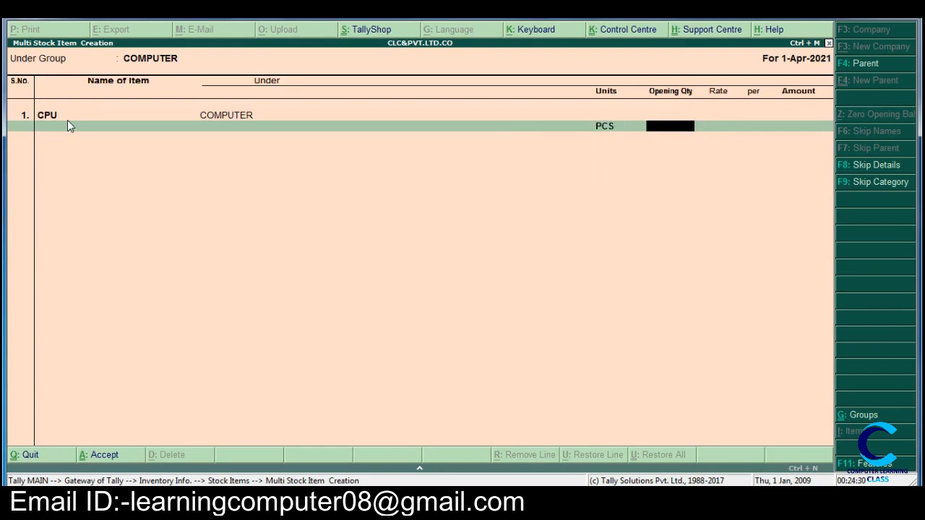
Step: Set CPU's opening quantity to 10 PCS at a rate of 12000 and save the item
type("10")
key("Return")
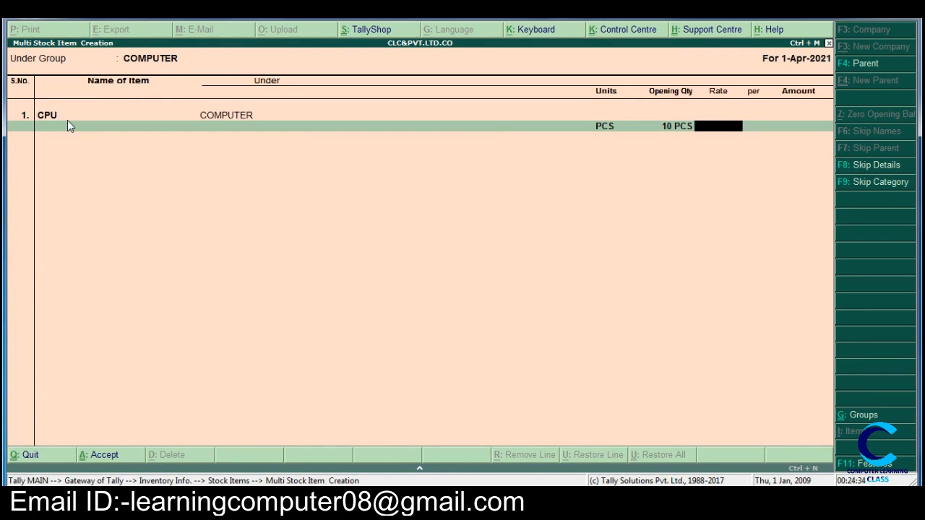
type("12000")
key("Return")
key("Return")
key("Return")
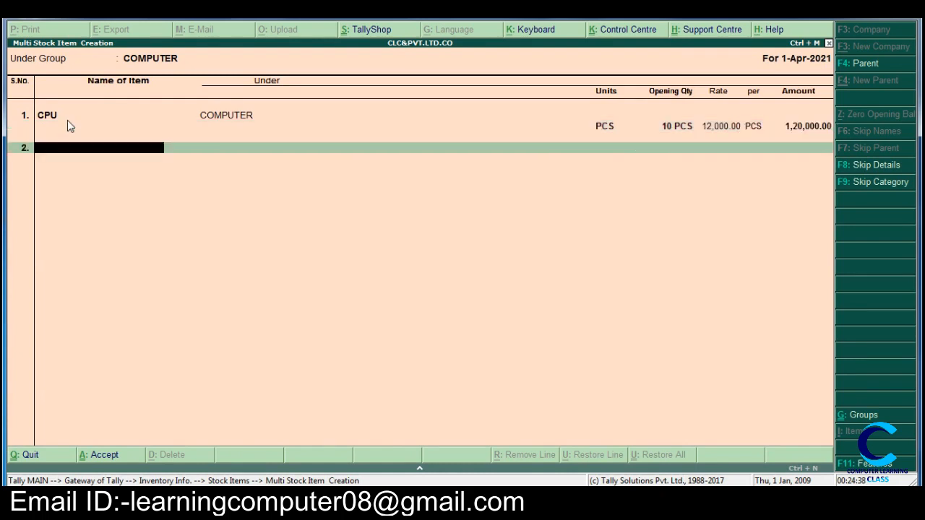
key("Return")
key("y")
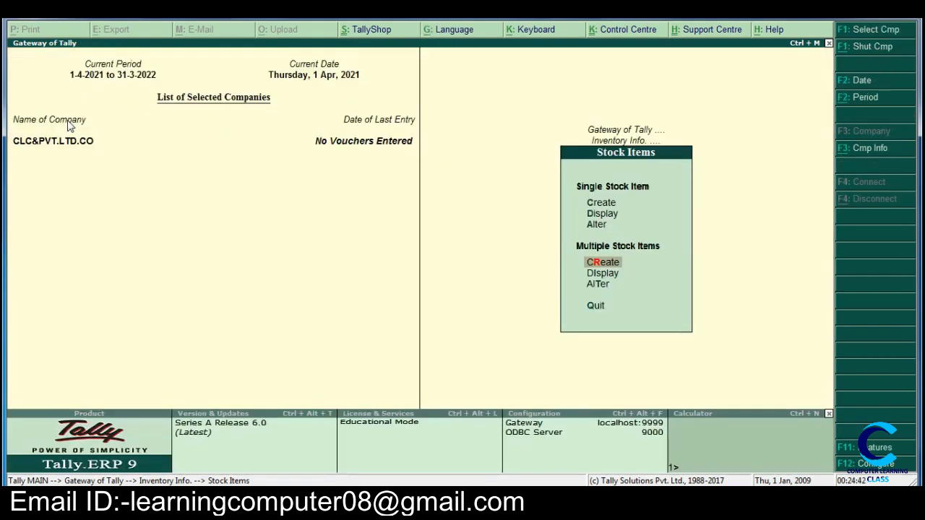
Step: Reopen the stock item options and display the multiple-item list for the COMPUTER group
key("Escape")
key("Return")
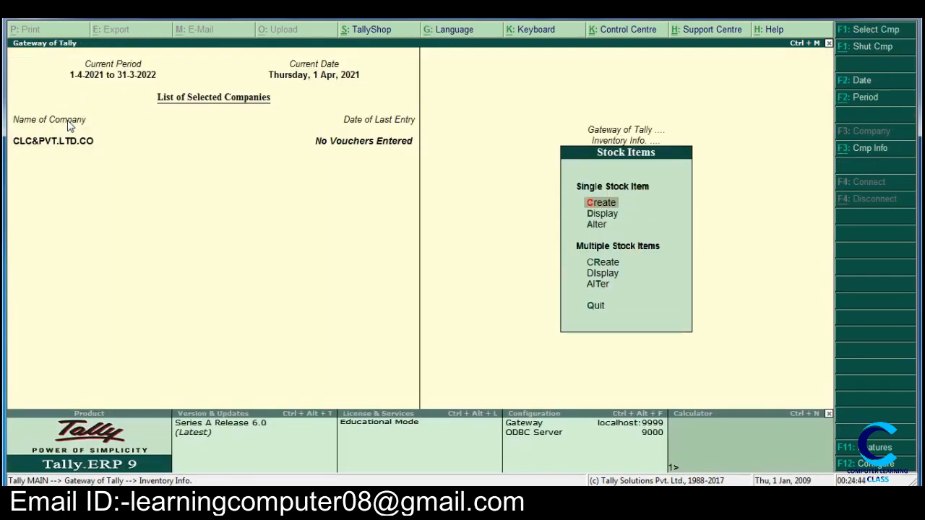
key("Down")
key("Down")
key("Down")
key("Down")
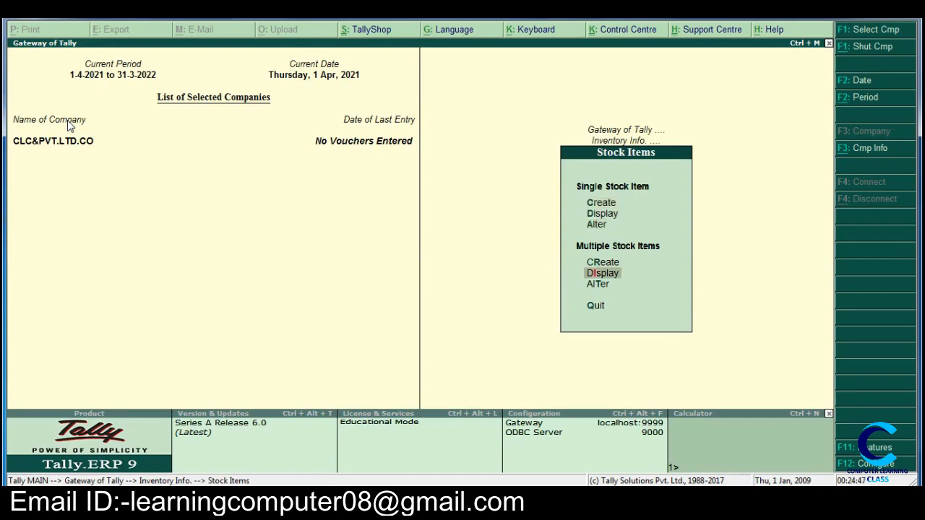
key("Return")
key("Down")
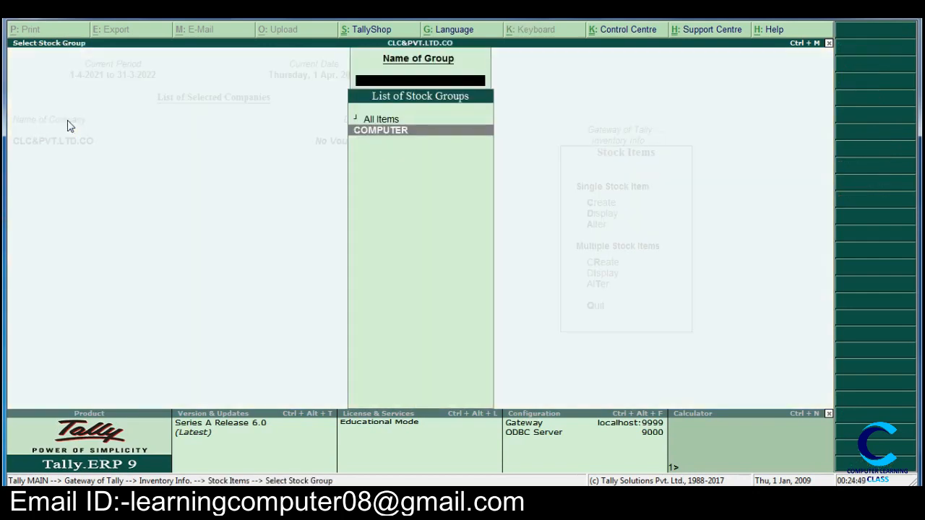
key("Return")
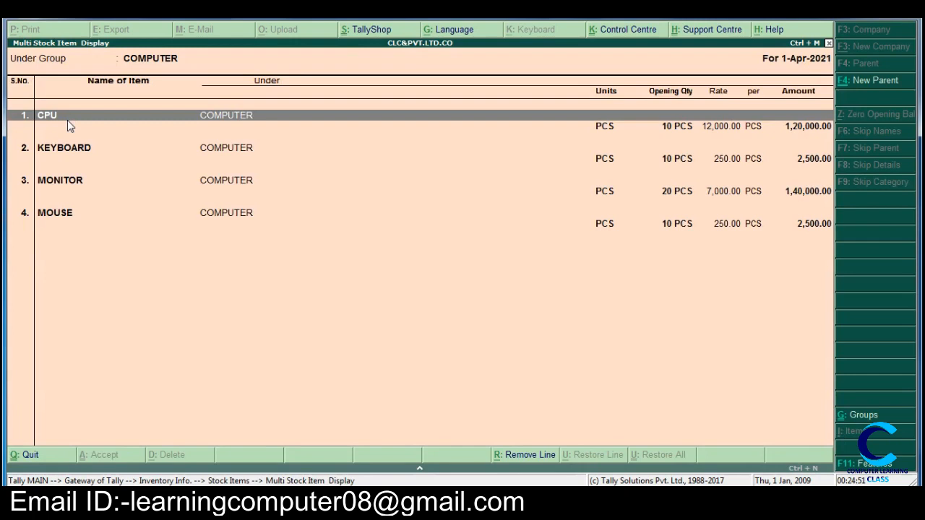
Step: Go through the listed items from CPU down to MOUSE and close the display
key("Down")
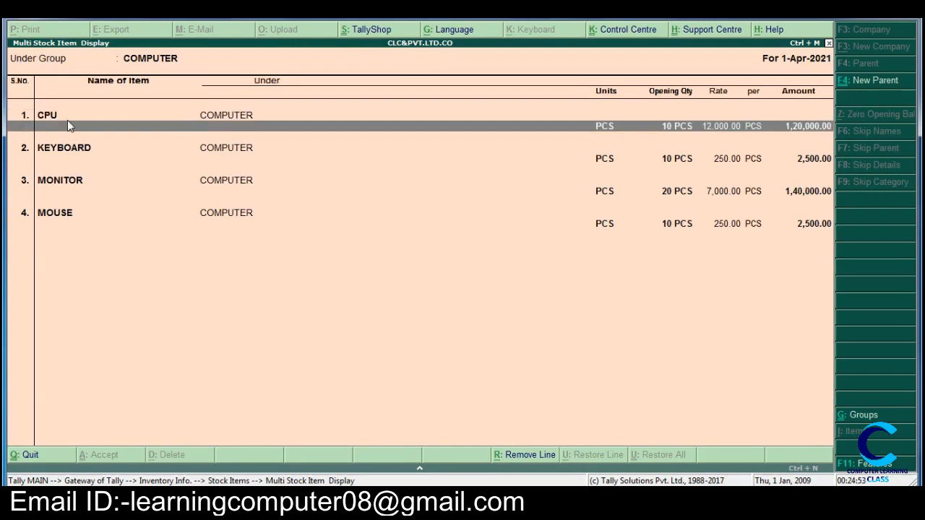
key("Down")
key("Down")
key("Down")
key("Down")
key("Down")
key("Down")
key("Down")
key("Down")
key("Down")
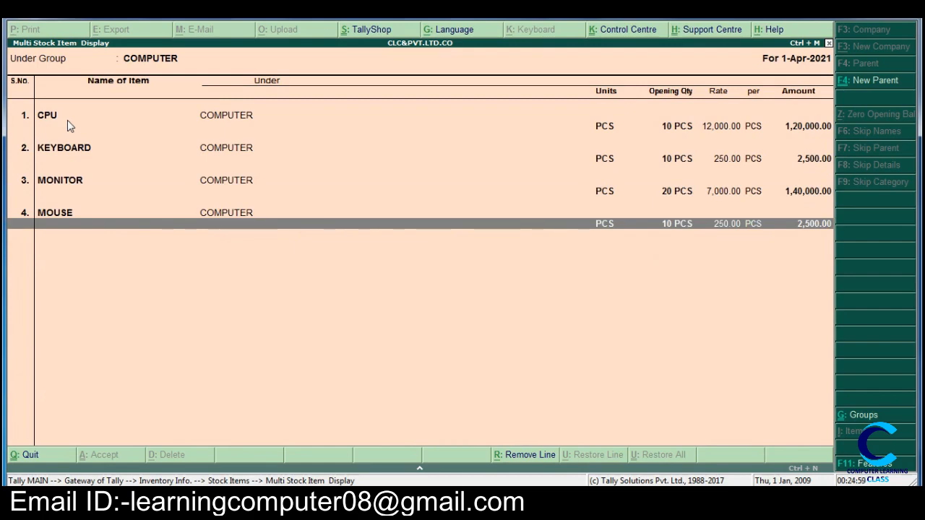
key("Escape")
key("Escape")
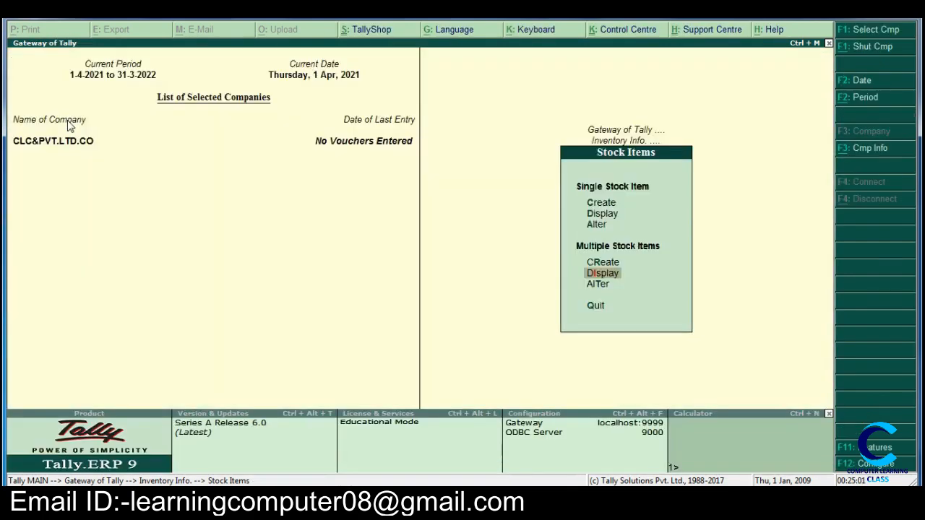
key("Escape")
key("Escape")
key("Escape")
key("Escape")
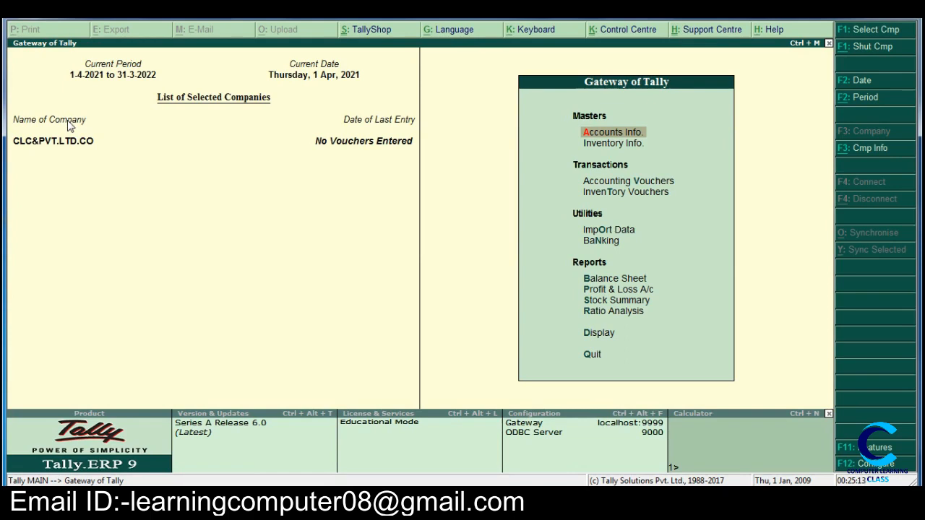
key("Down")
key("Return")
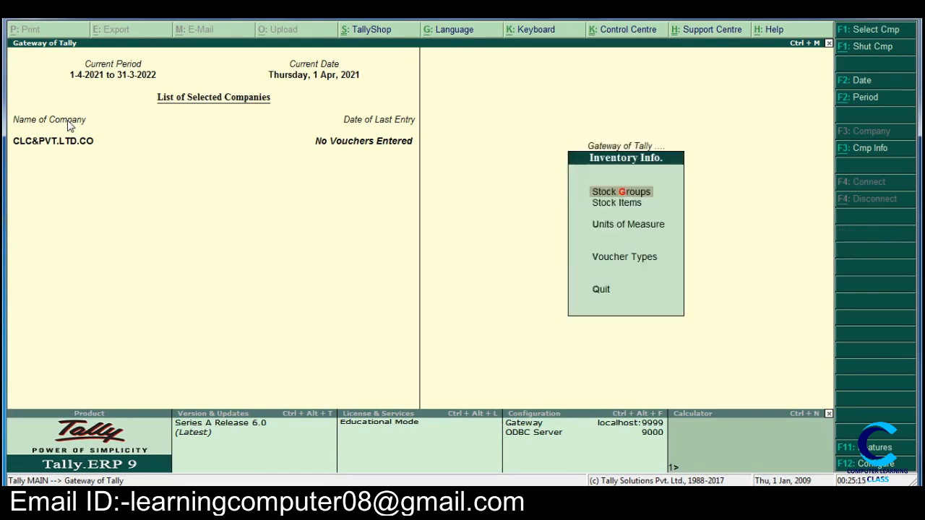
key("Down")
key("Return")
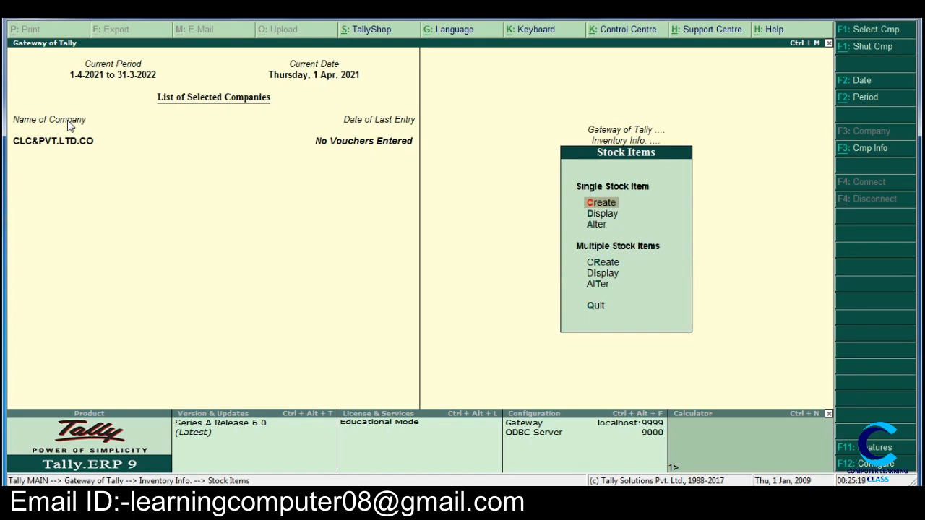
key("Down")
key("Down")
key("Down")
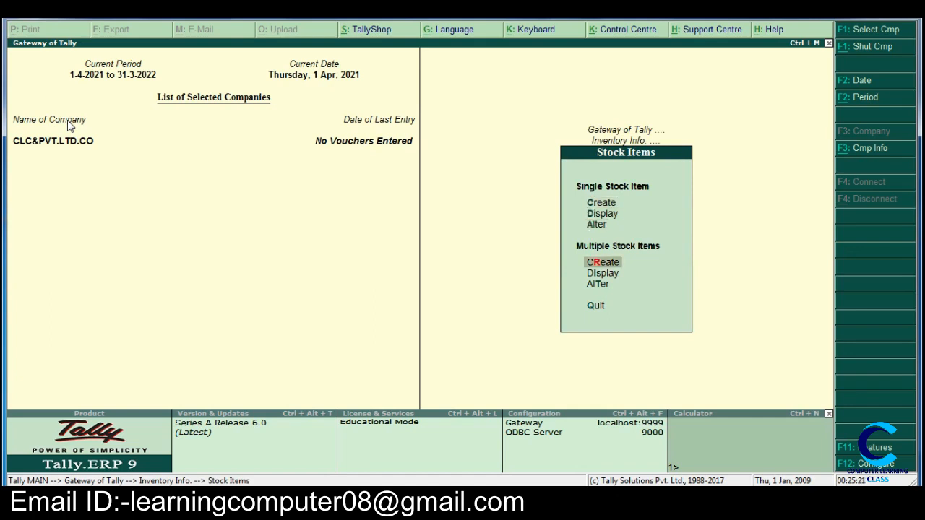
Step: Try to create another stock item named CPU under the COMPUTER group in multiple item creation, and quit the form
key("Return")
key("Down")
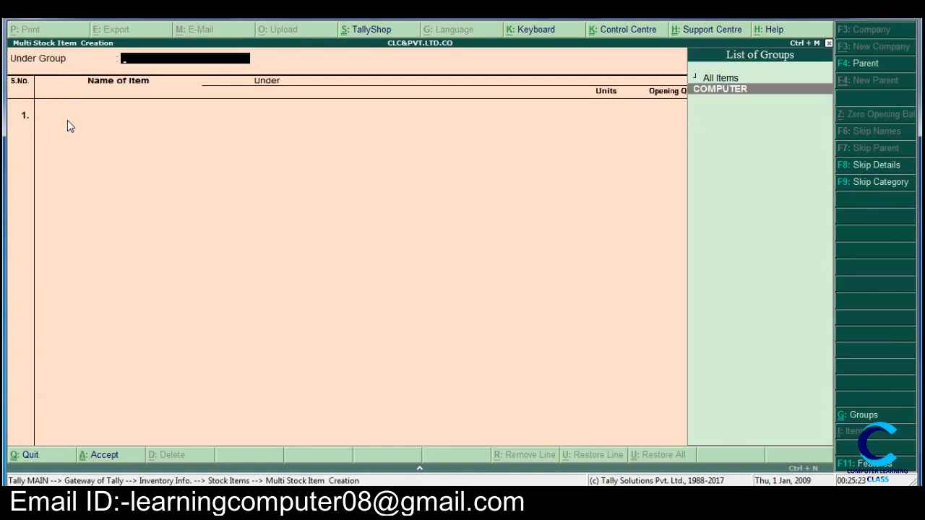
key("Return")
type("C")
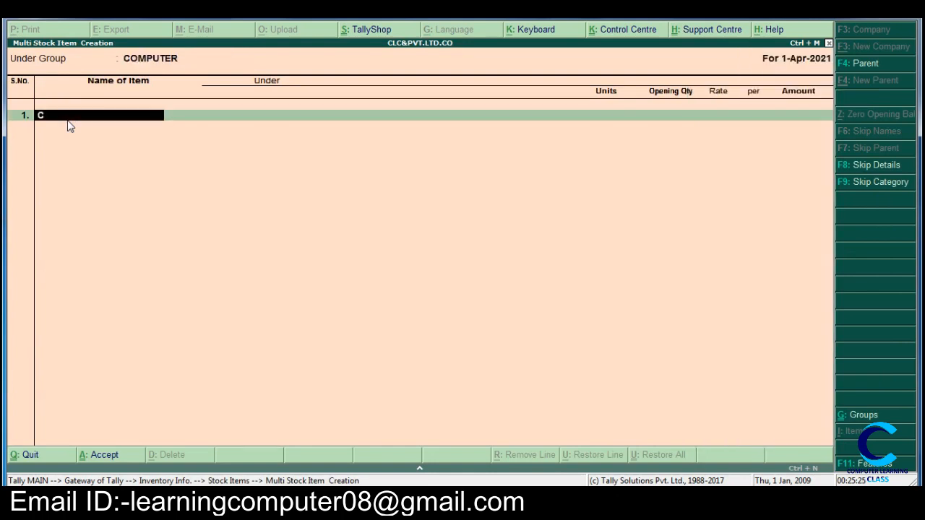
type("PU")
key("Return")
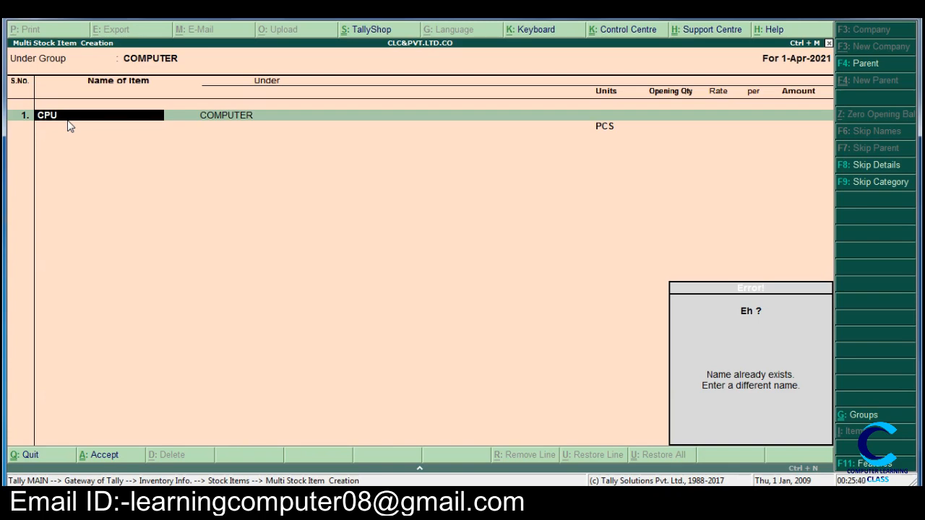
key("Escape")
key("Escape")
key("y")
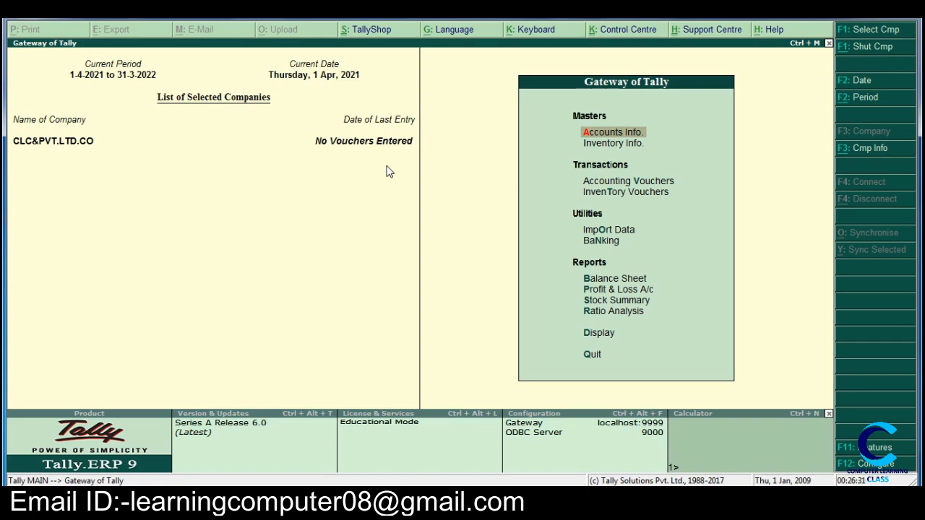
key("Down")
key("Return")
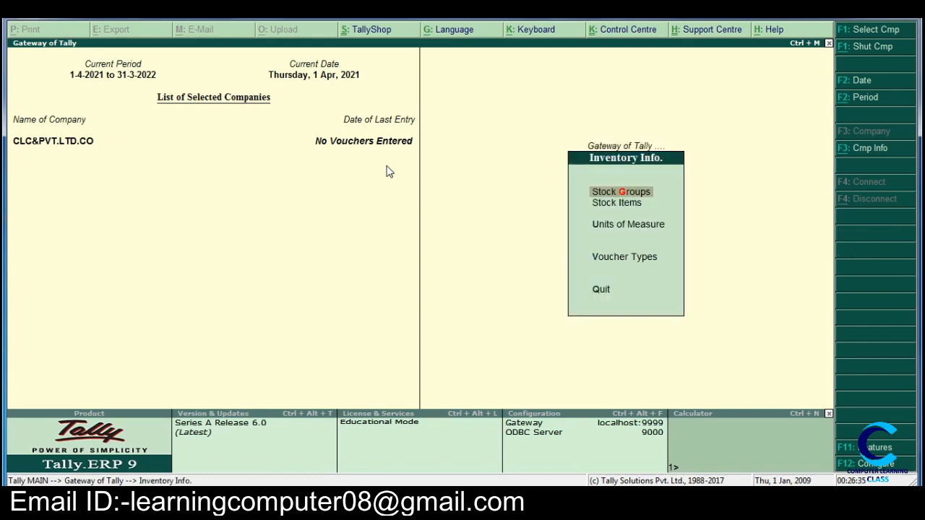
key("Escape")
key("Escape")
key("Escape")
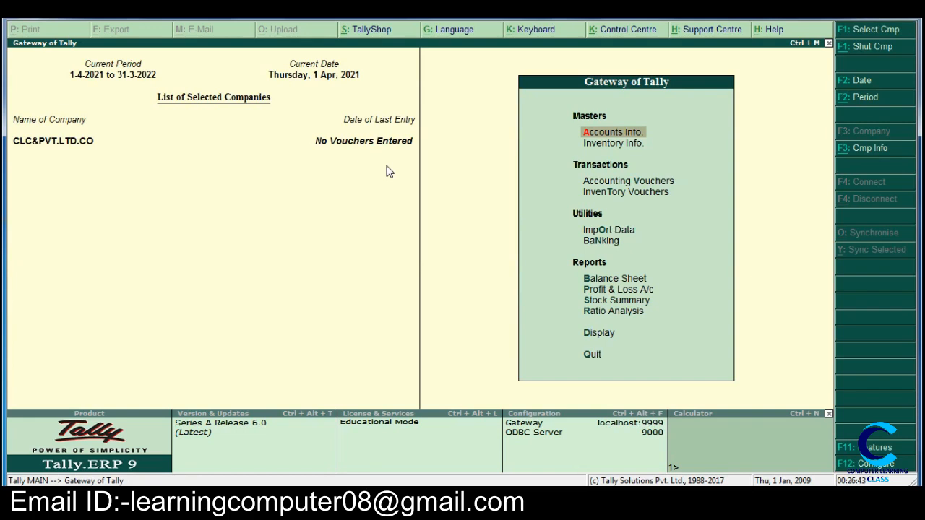
Step: Display the multiple stock item list for the COMPUTER group from the inventory masters, and close it
key("Down")
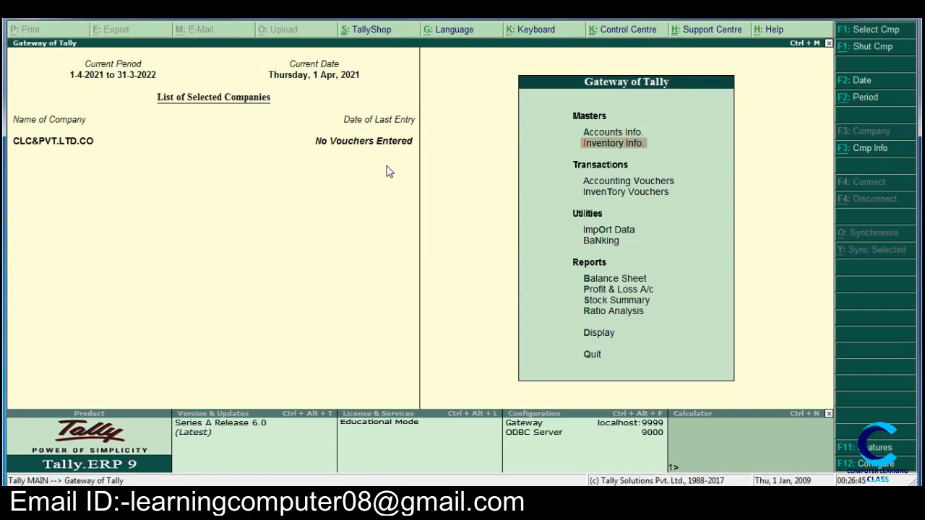
key("Return")
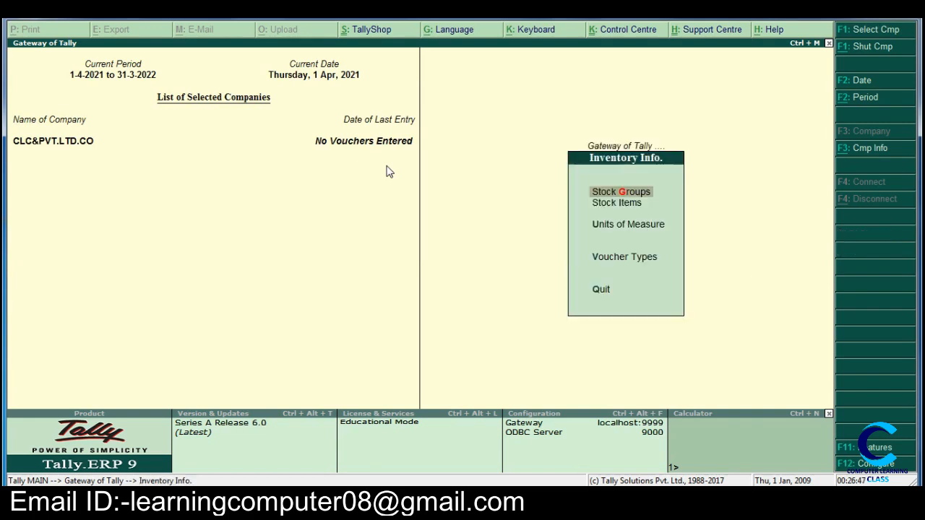
key("Down")
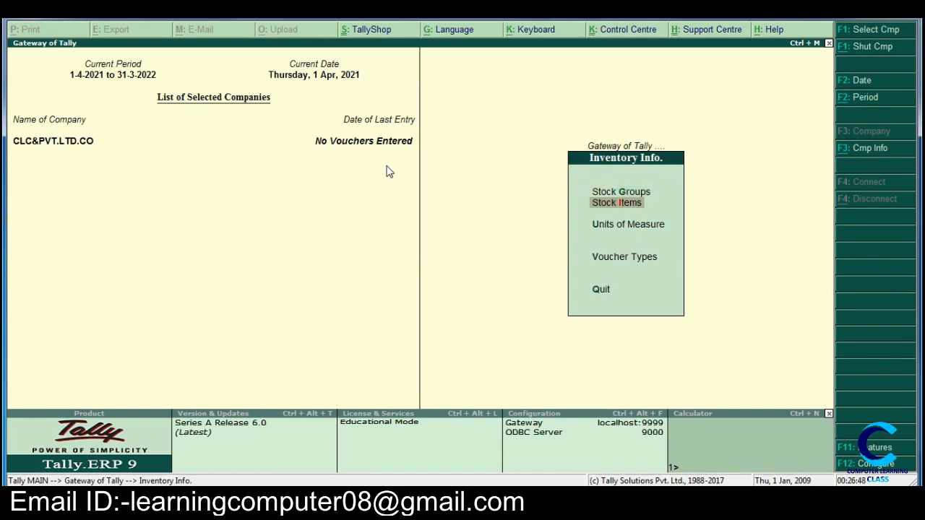
key("Return")
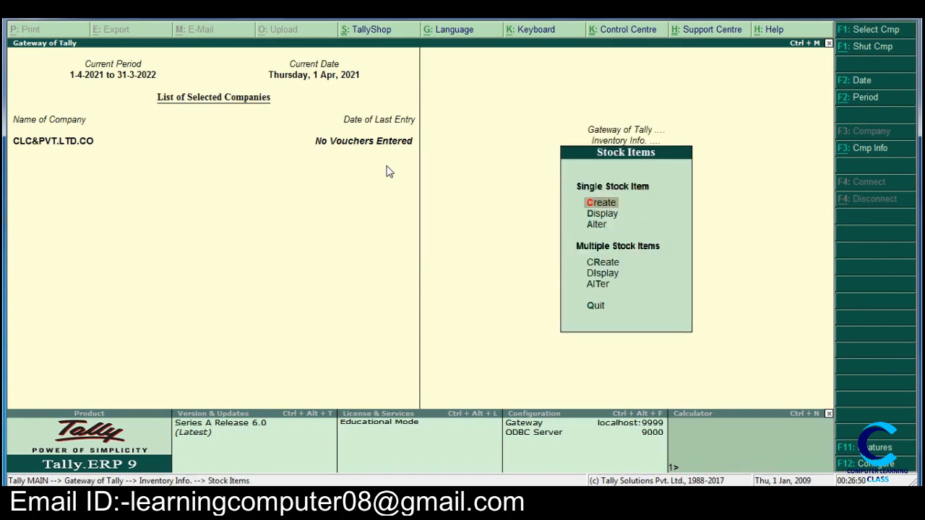
key("Down")
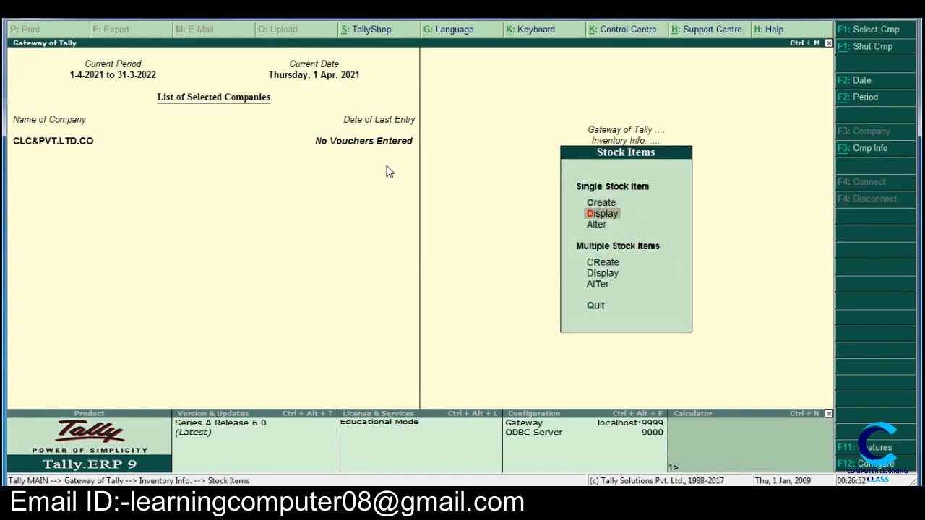
key("Down")
key("Down")
key("Down")
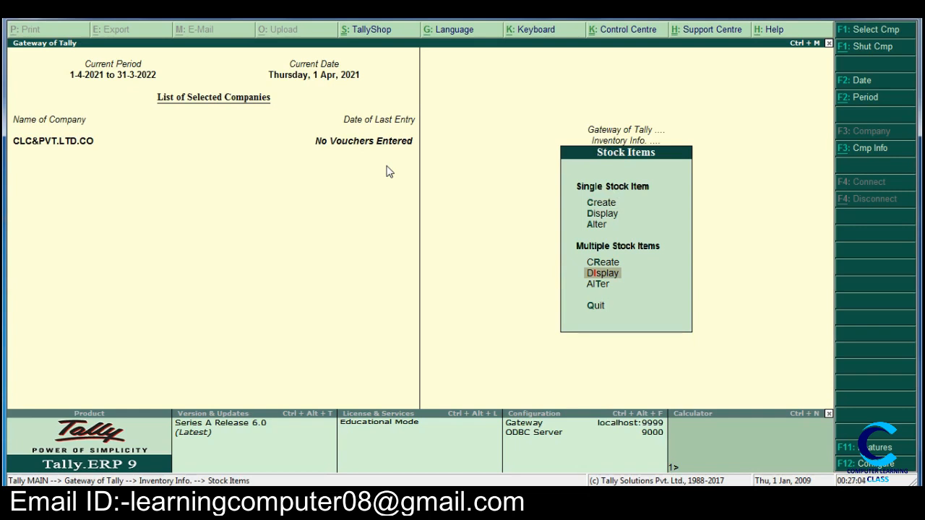
key("Return")
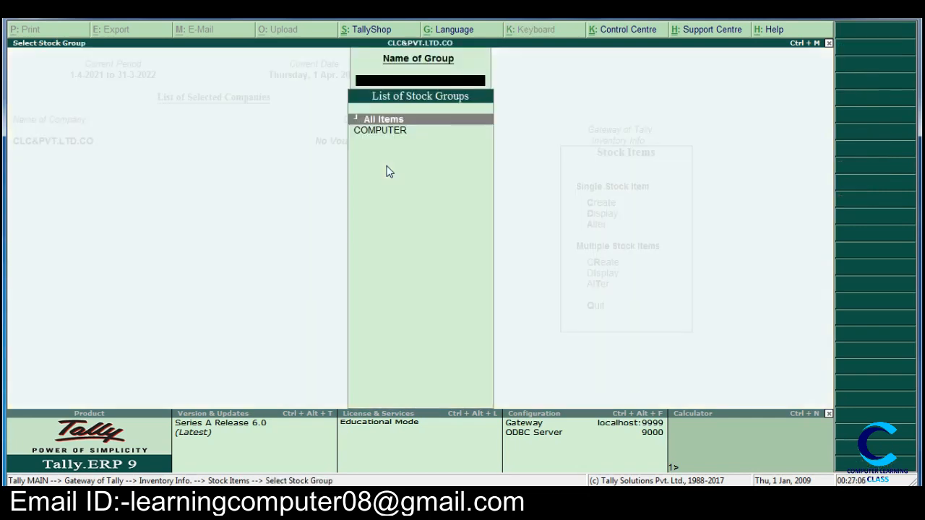
key("Down")
key("Return")
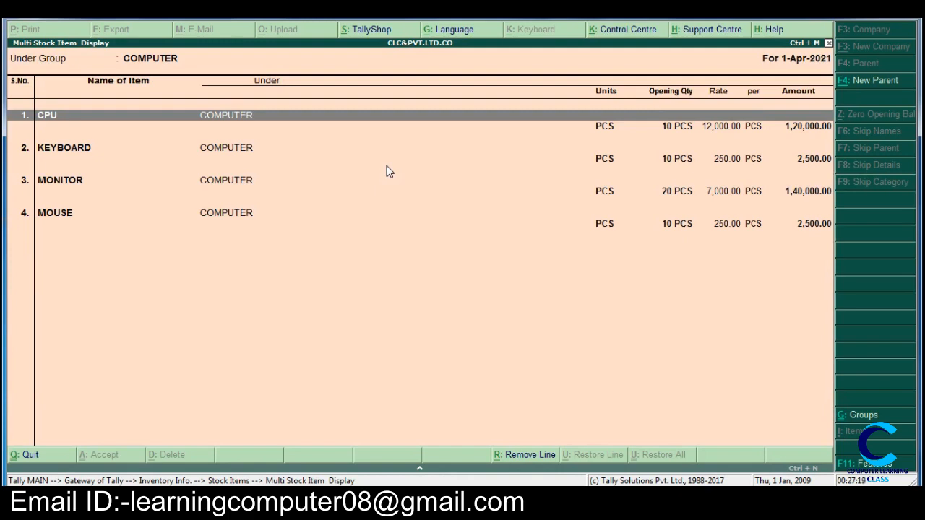
key("Escape")
key("Escape")
key("Escape")
key("Escape")
key("Escape")
key("Escape")
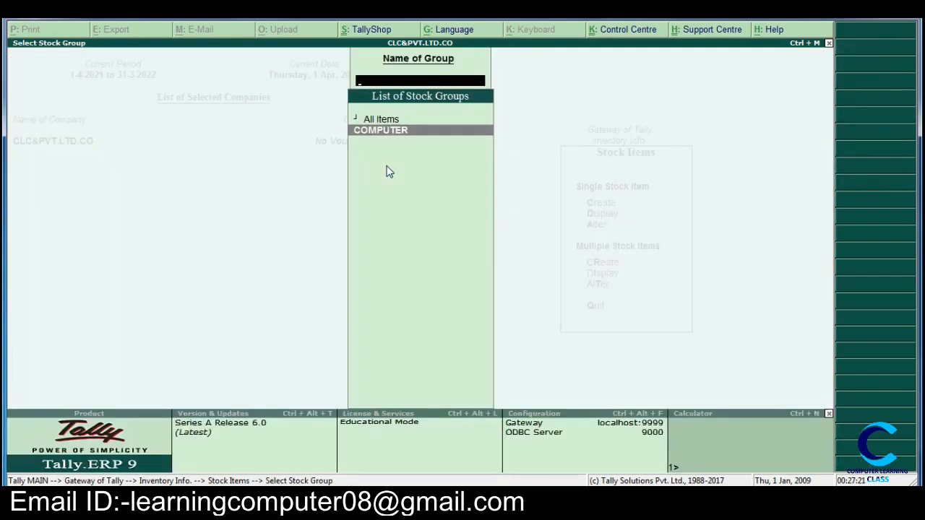